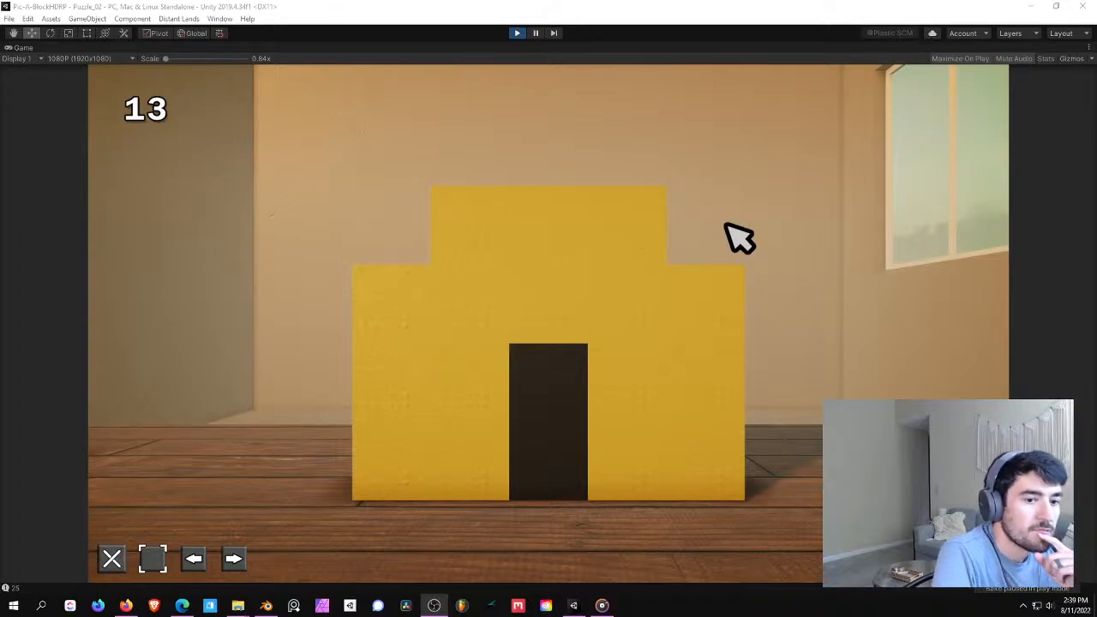
- Stop the running block puzzle level and return to editing the scene
left_click(726, 224)
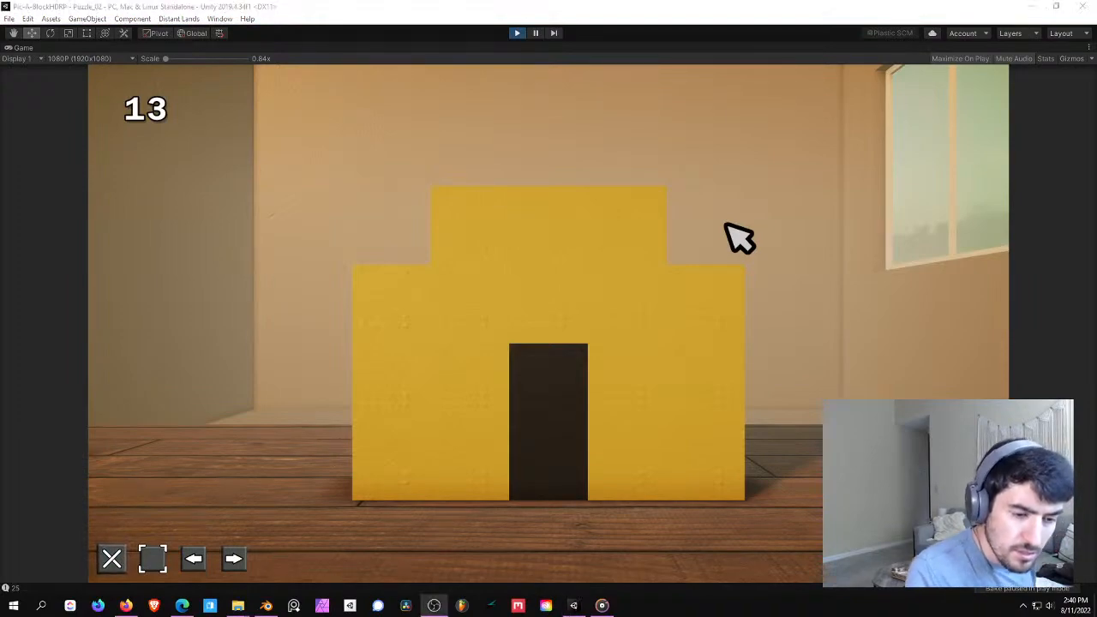
key("alt+Tab")
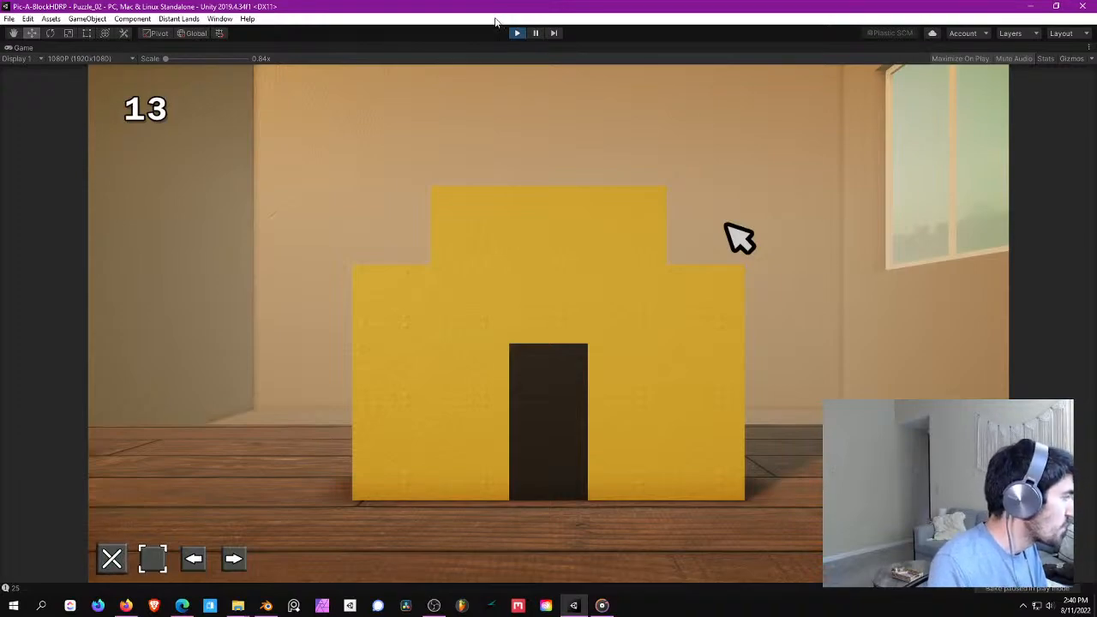
left_click(519, 32)
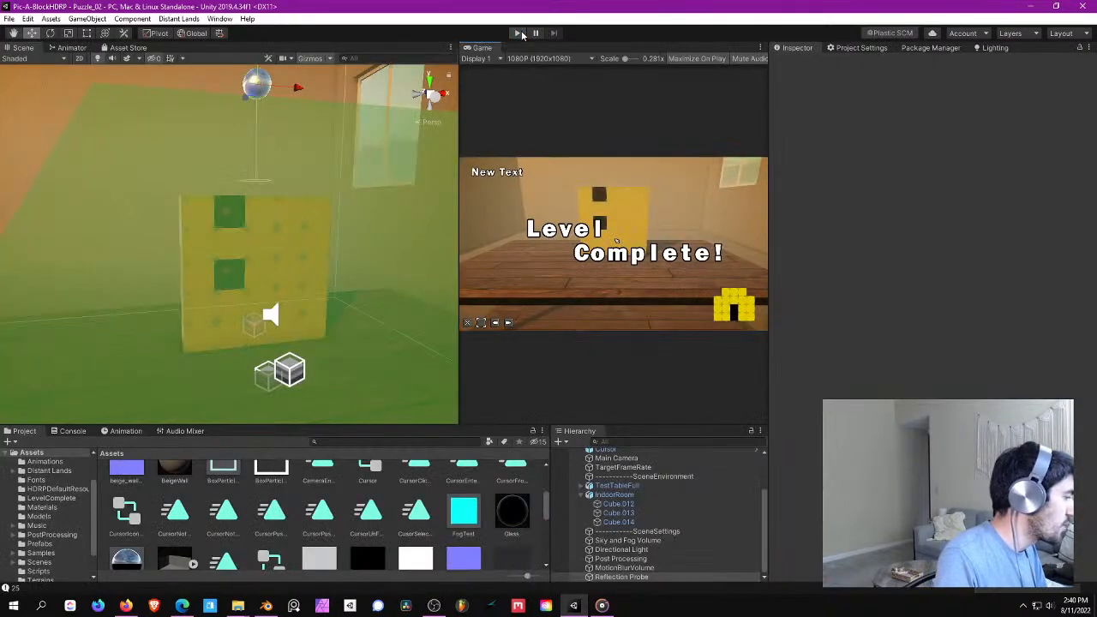
- Examine the Reflection Probe's influence volume around the table and block puzzle from several angles in the room
right_click_drag(311, 128, 218, 215)
key("s")
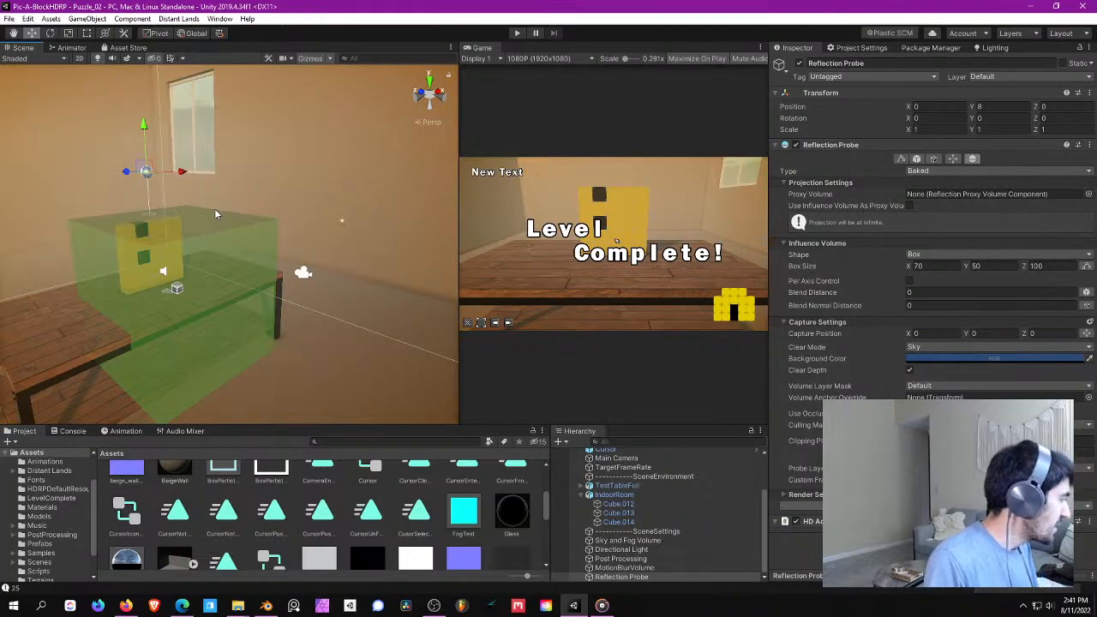
right_click_drag(210, 162, 267, 179)
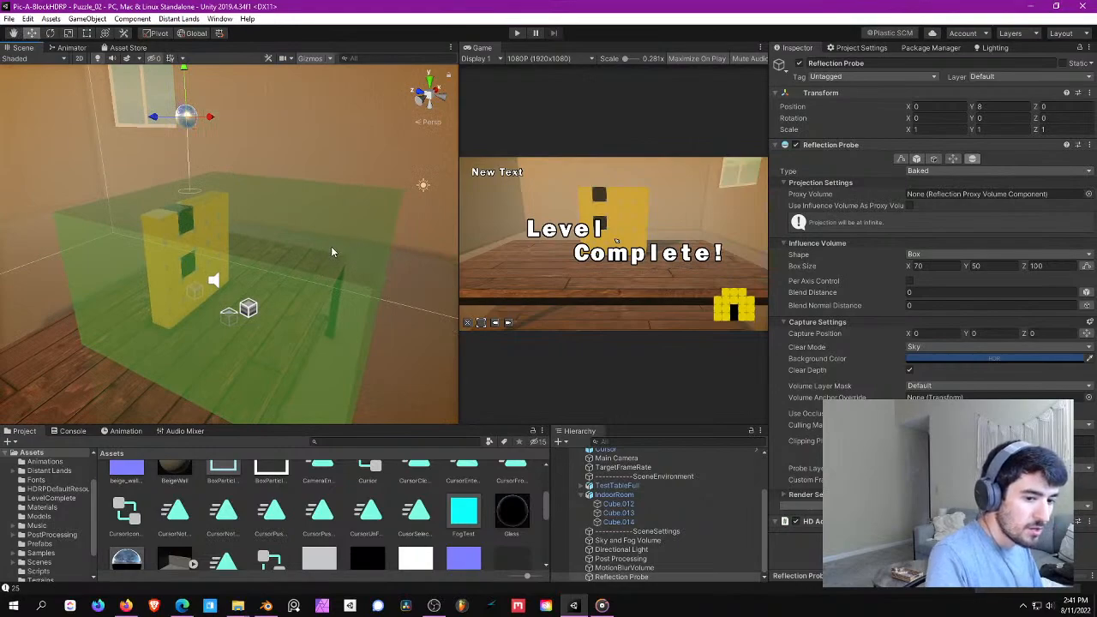
right_click_drag(332, 244, 344, 191)
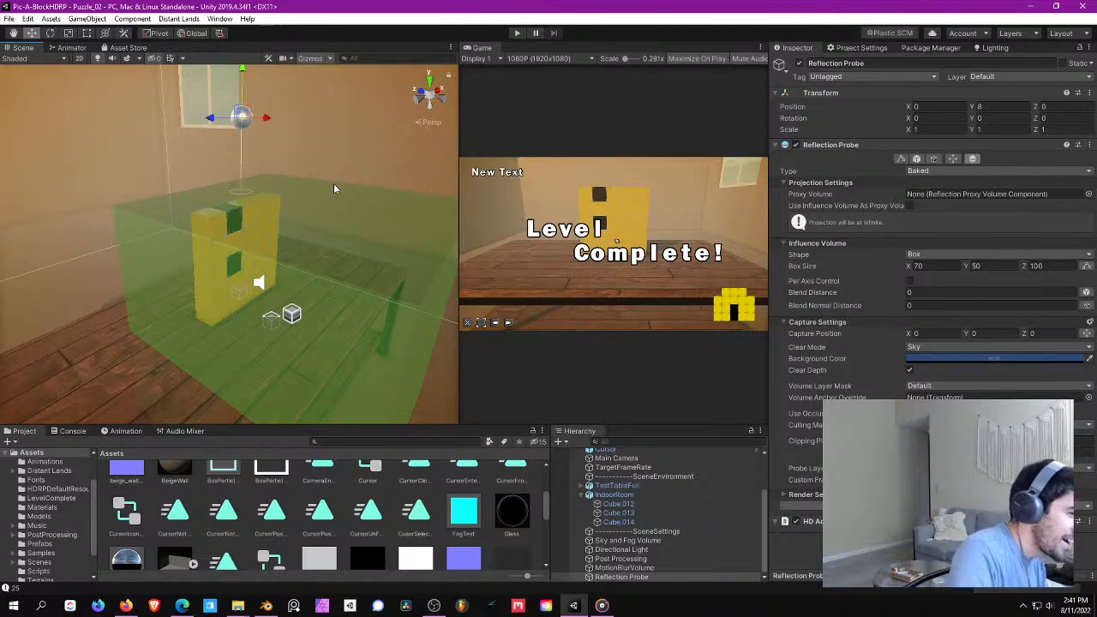
right_click_drag(314, 207, 288, 178)
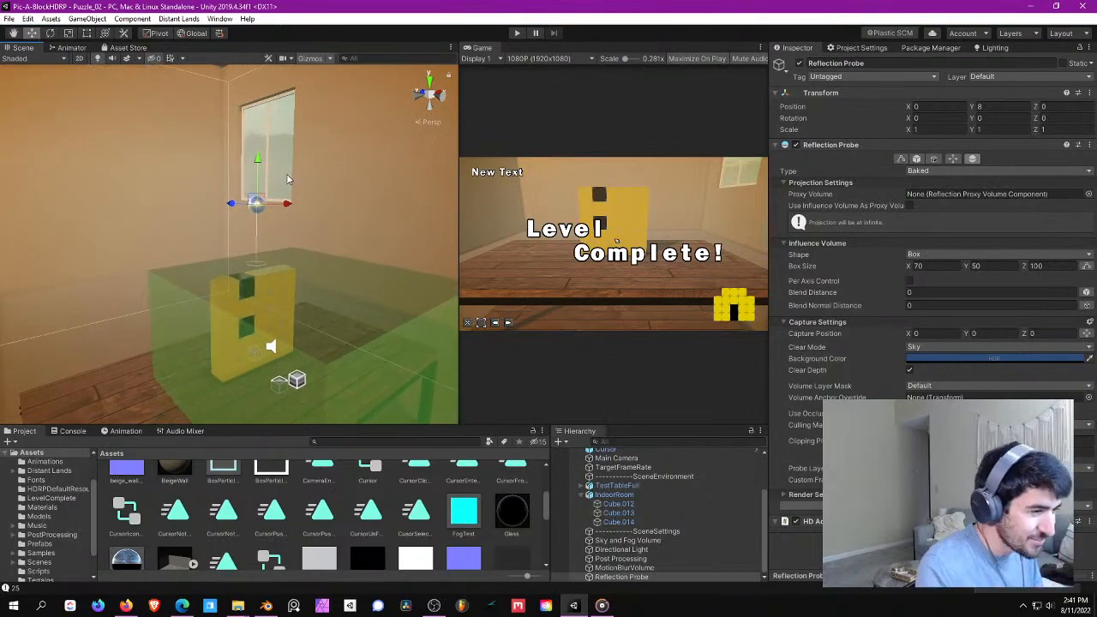
right_click_drag(240, 161, 289, 223)
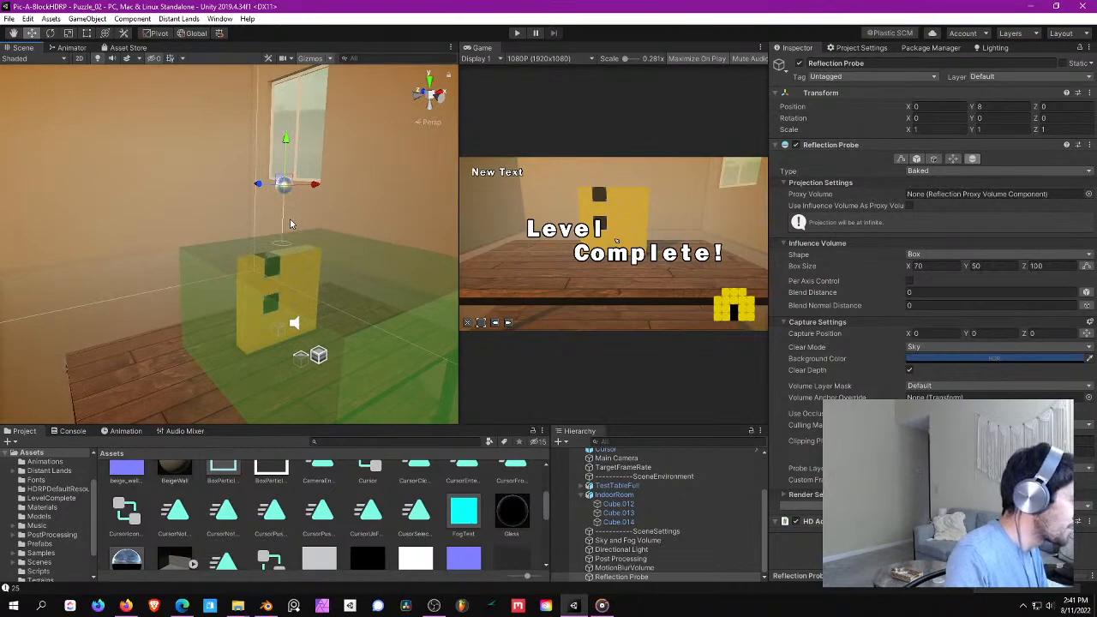
right_click_drag(255, 287, 363, 334)
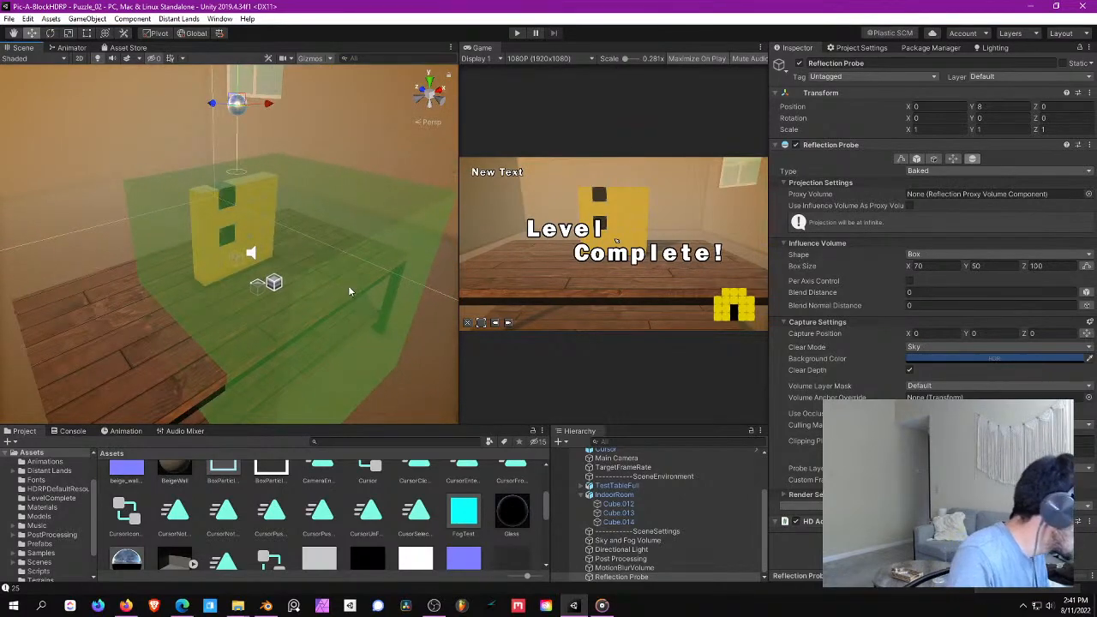
right_click_drag(383, 258, 364, 163)
- Playtest the level by pushing blocks out of the yellow wall until it forms the target house shape, and end the run
left_click(516, 33)
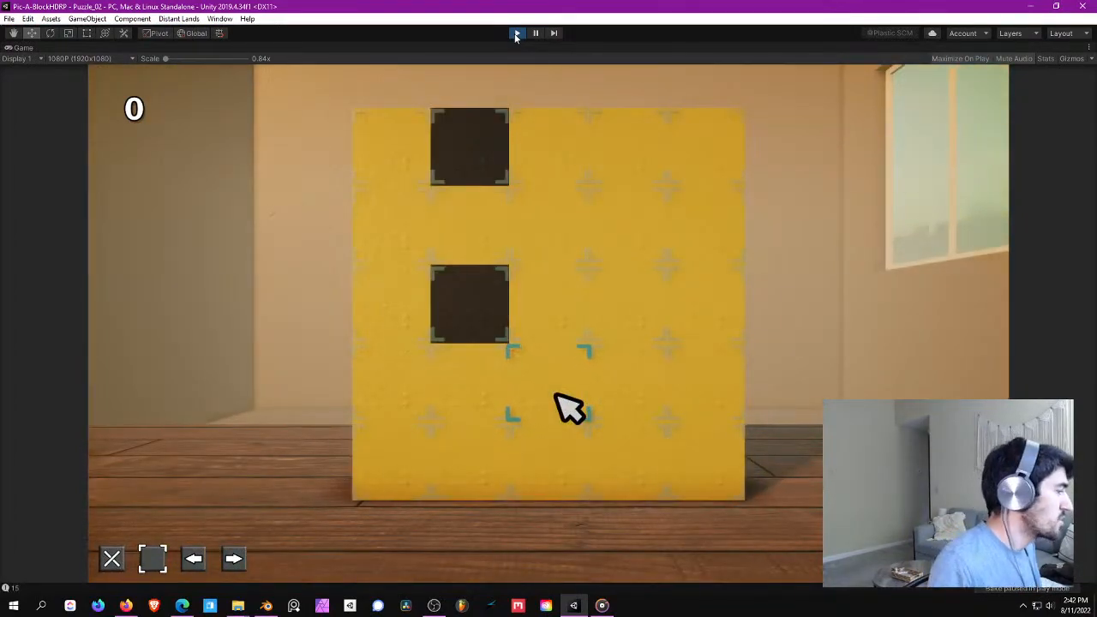
left_click(555, 395)
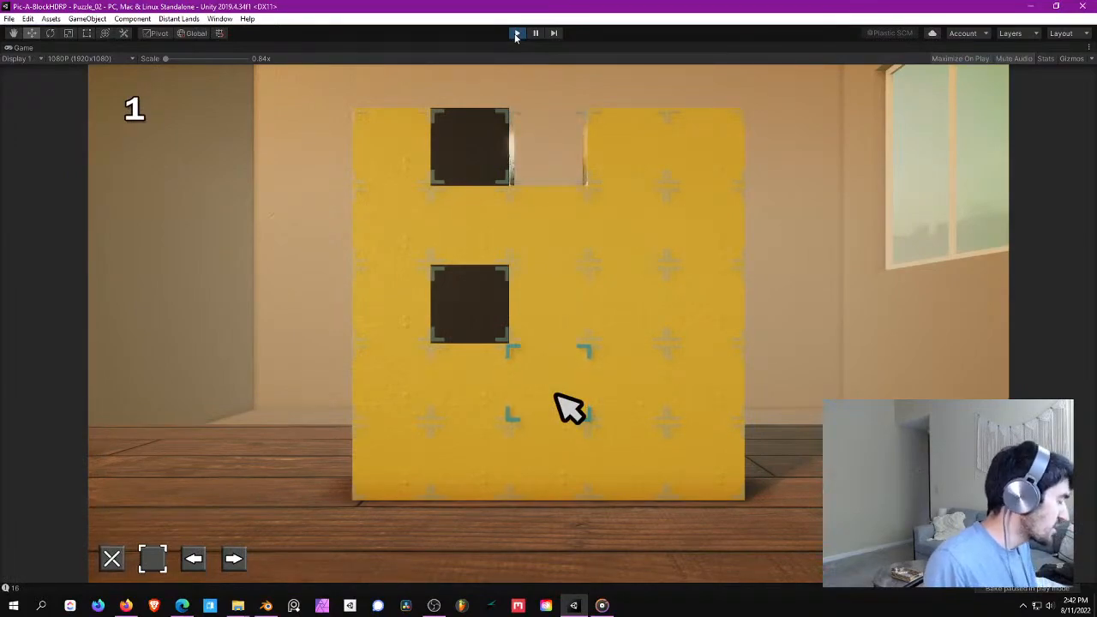
left_click(568, 407)
left_click(568, 409)
left_click(566, 407)
left_click(570, 480)
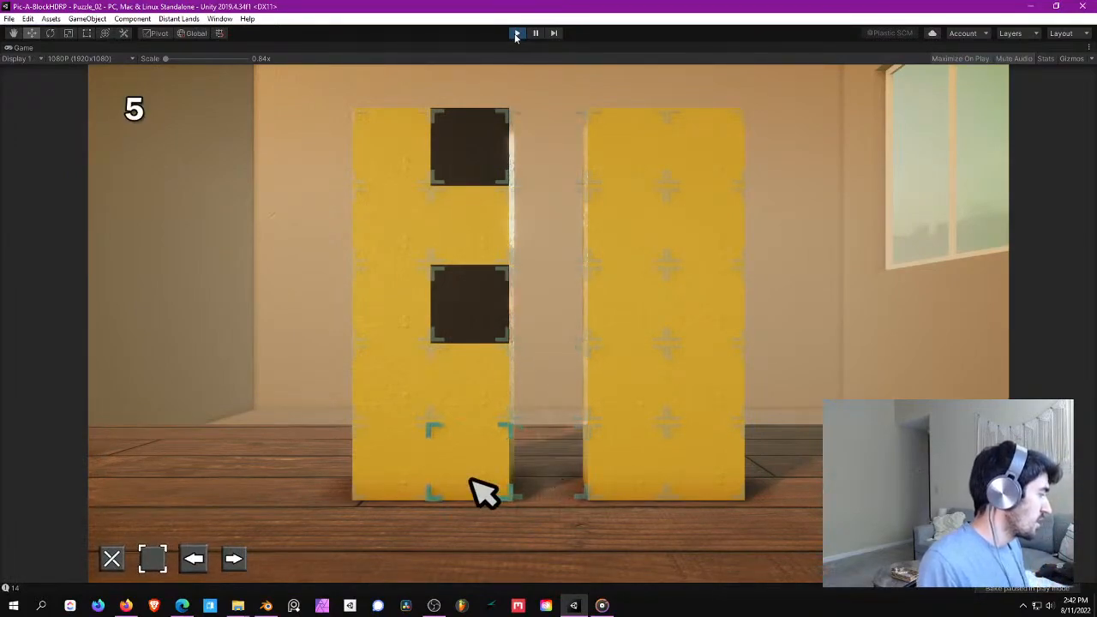
left_click(473, 312)
left_click(481, 230)
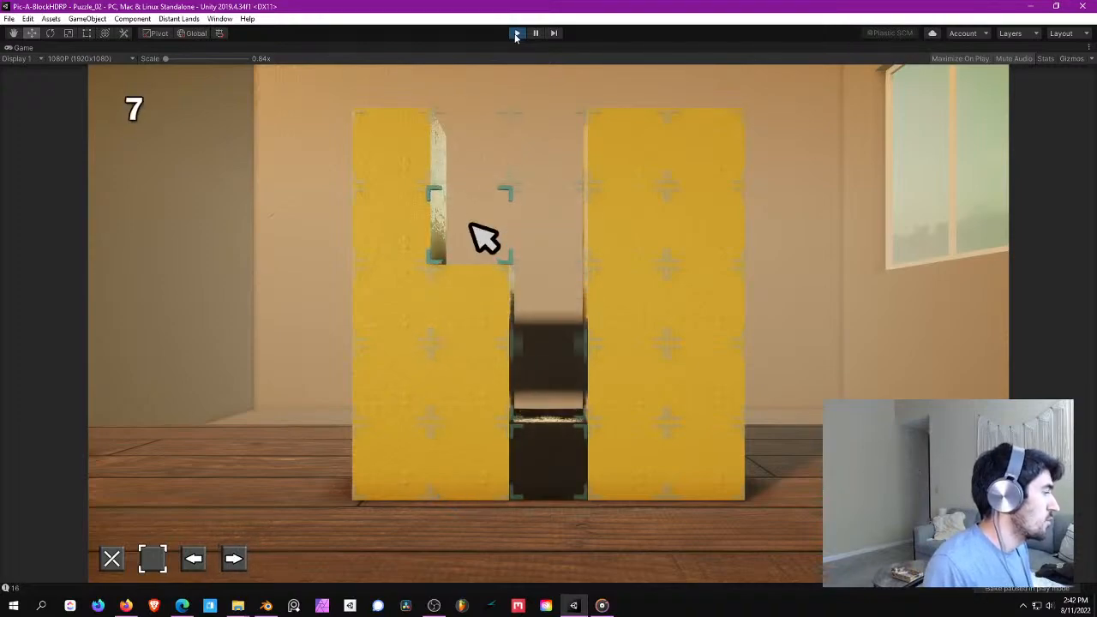
left_click(654, 239)
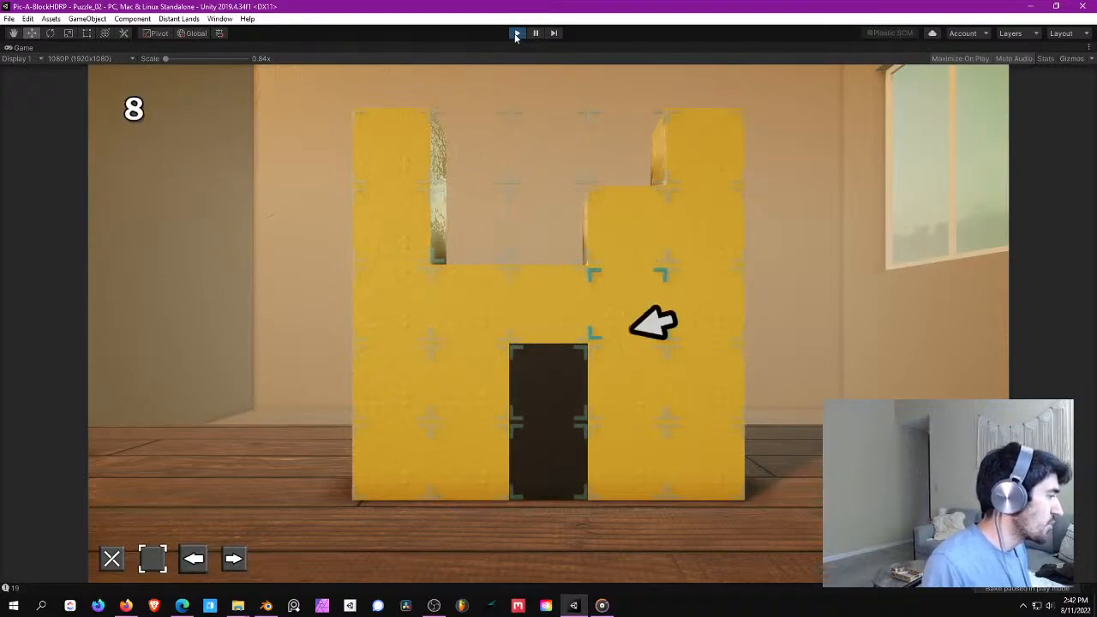
left_click(654, 242)
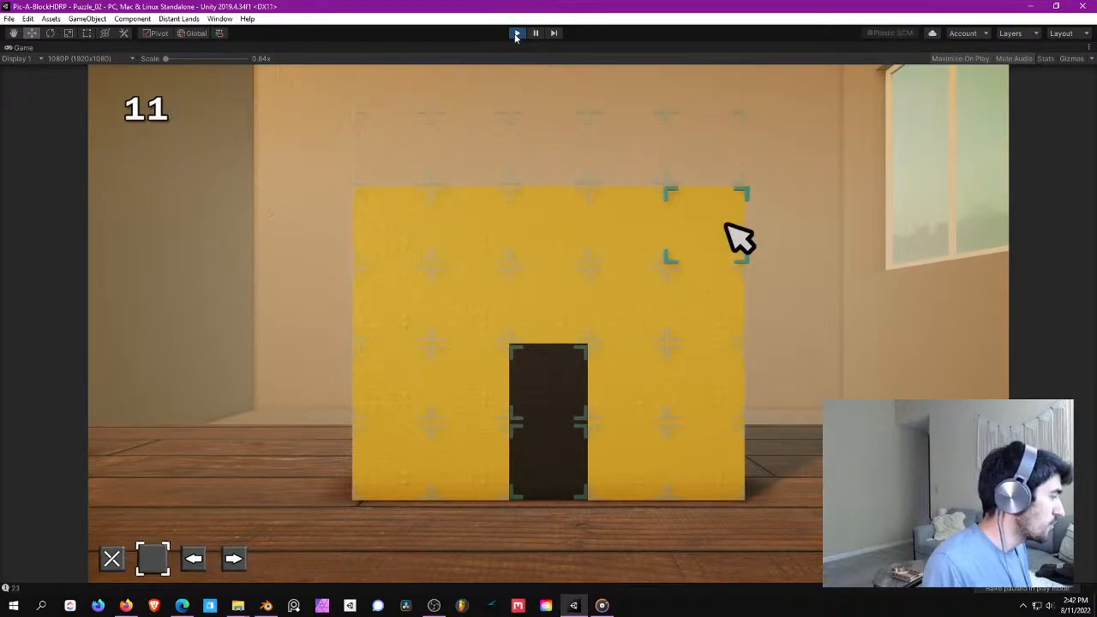
left_click(386, 225)
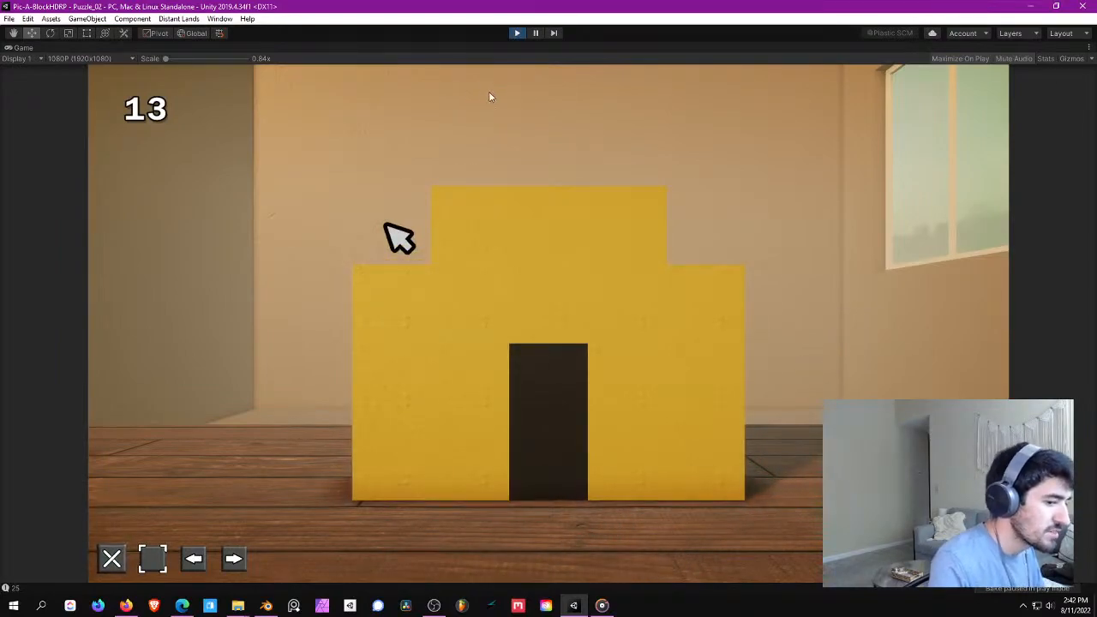
left_click(518, 34)
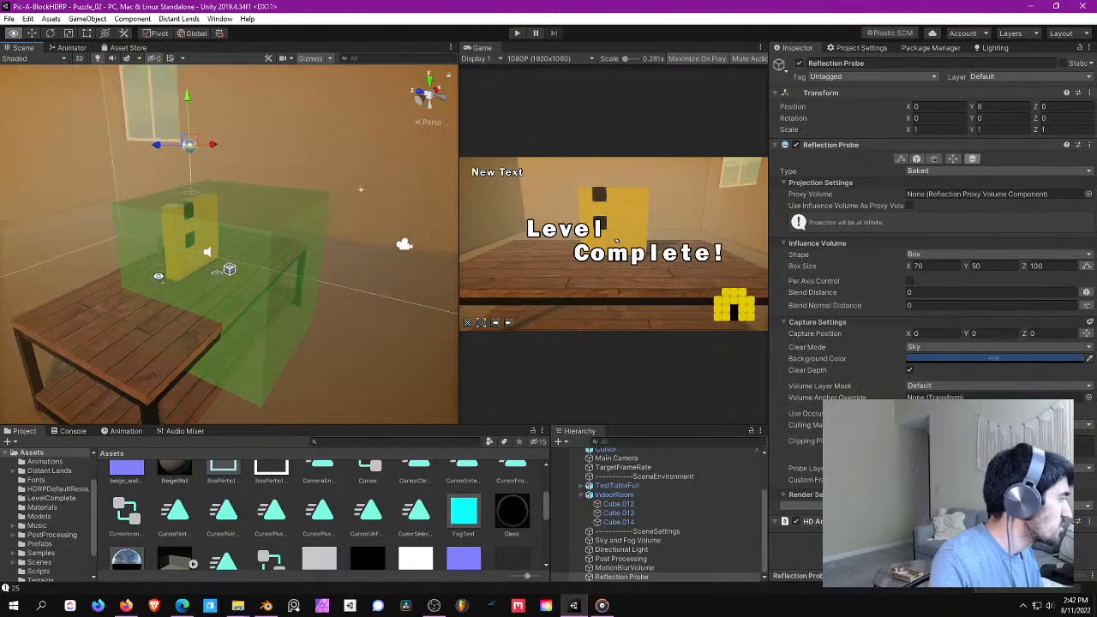
- Save the project
right_click_drag(158, 277, 94, 257)
left_click(9, 21)
left_click(75, 116)
right_click_drag(238, 177, 216, 173)
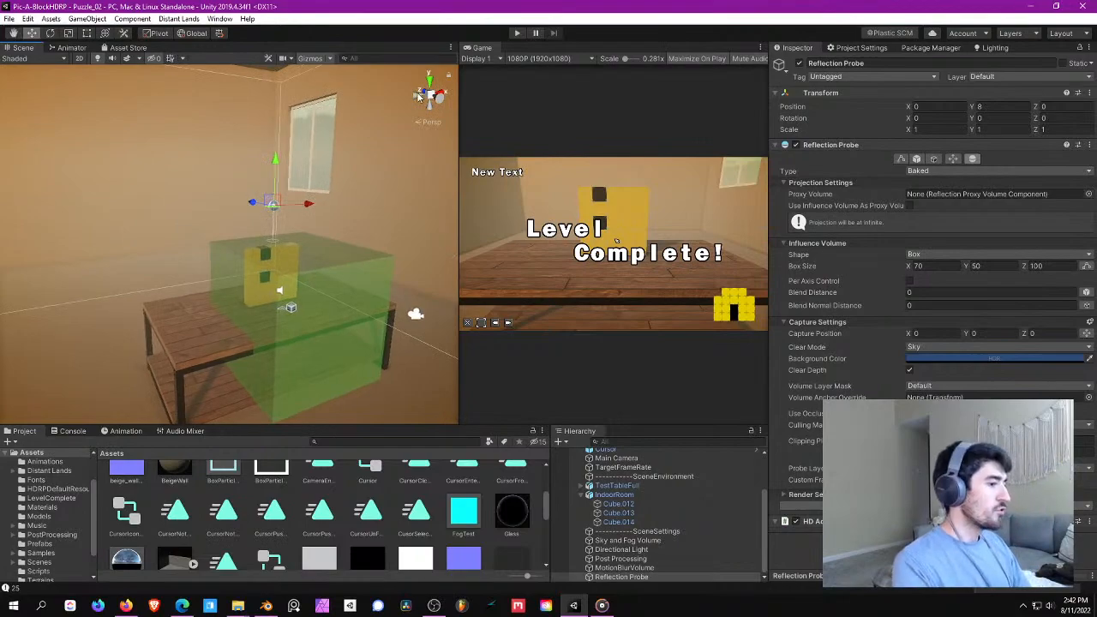
- Select the table, frame it, and examine its wood surface, the room's walls and the window
right_click_drag(359, 137, 248, 183)
left_click(351, 311)
key("f")
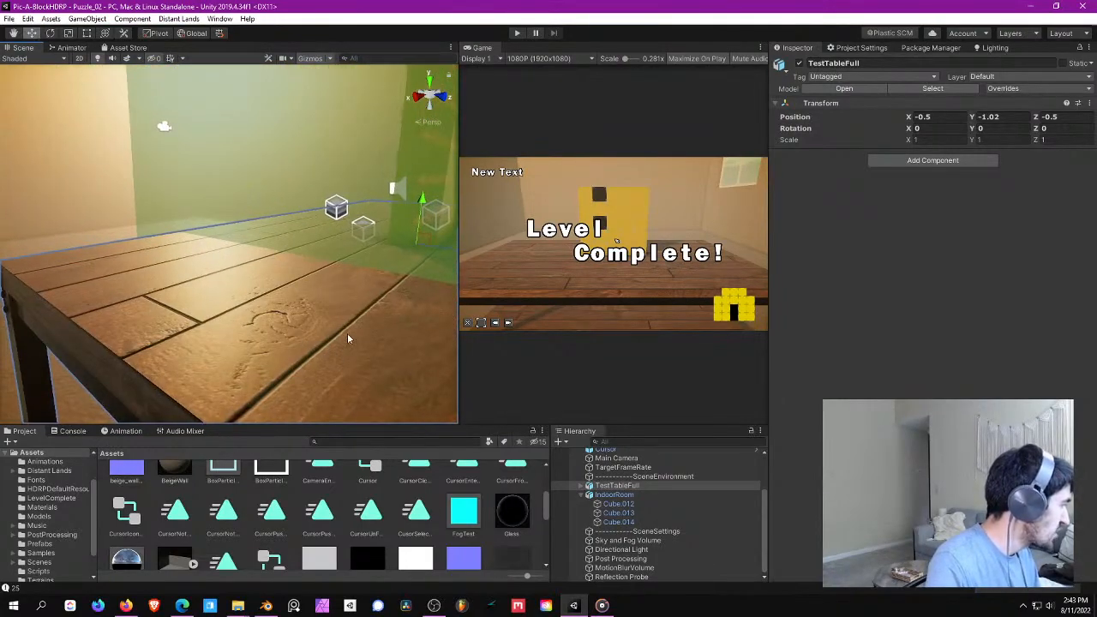
right_click_drag(161, 320, 310, 216)
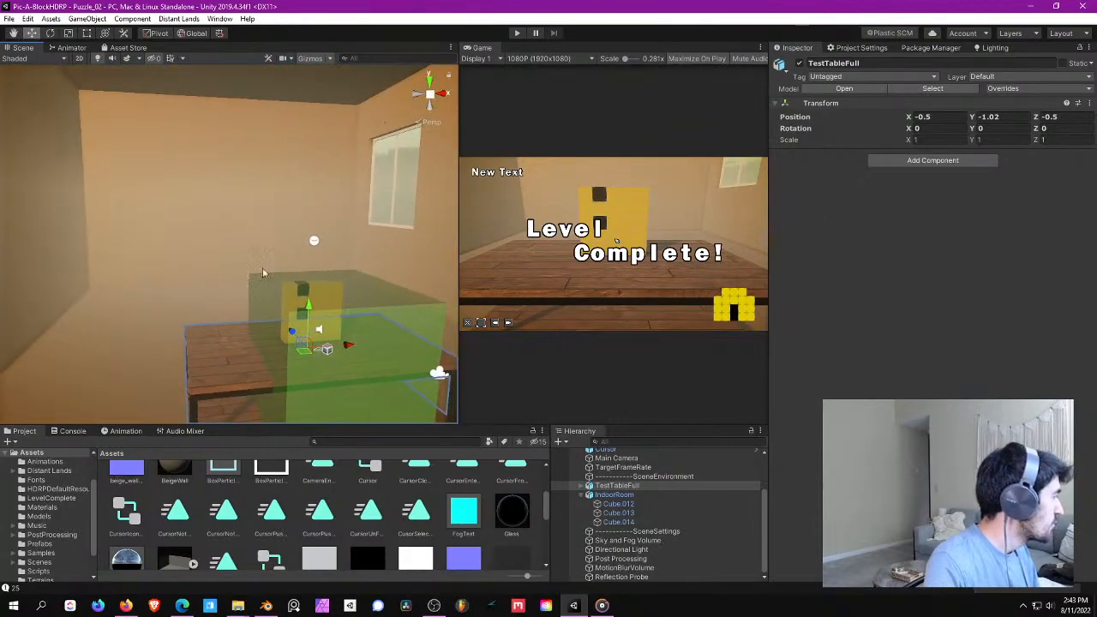
right_click_drag(120, 223, 222, 215)
right_click_drag(238, 267, 215, 255)
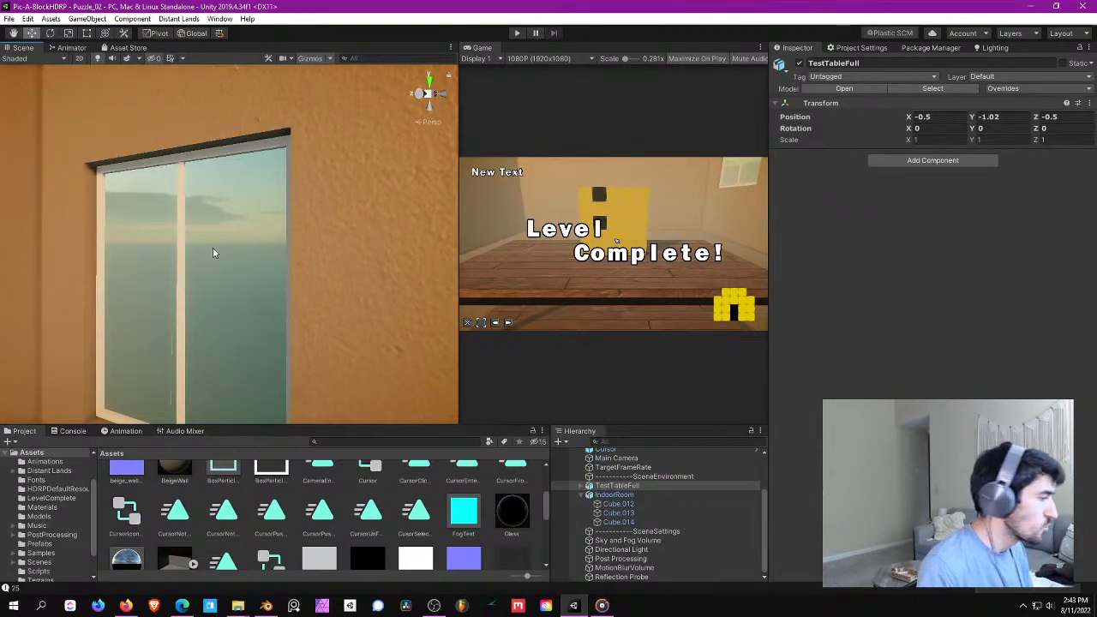
- Select the room's wall mesh Cube.012 and inspect how light and shadows fall across the walls and floor
left_click(183, 163)
right_click_drag(180, 188, 352, 191)
right_click_drag(195, 260, 294, 235)
left_click(325, 240)
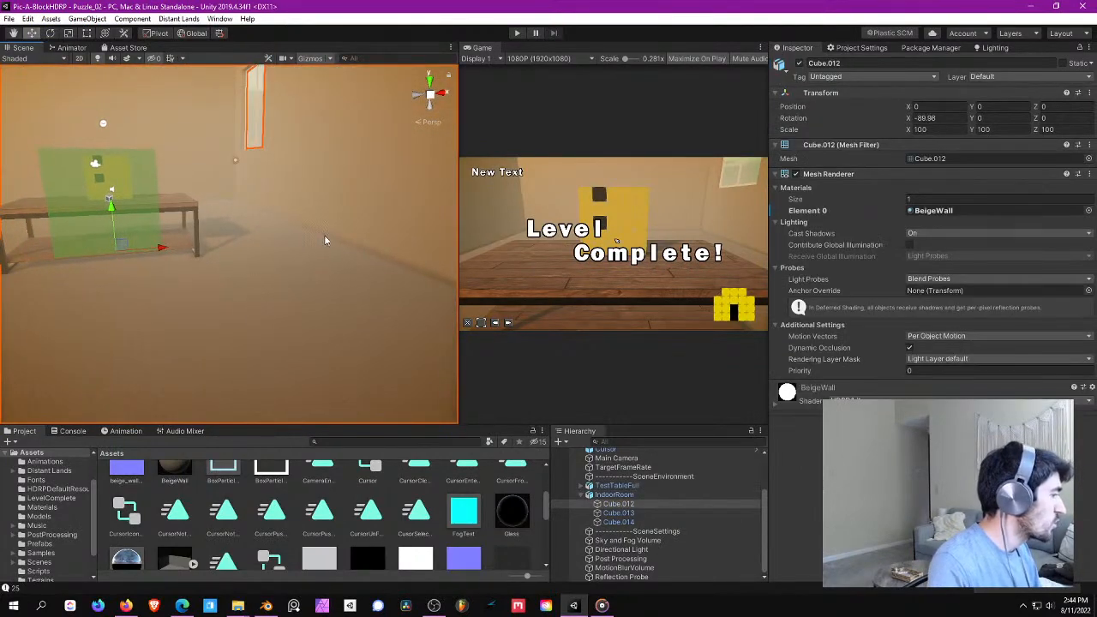
right_click_drag(344, 218, 301, 268)
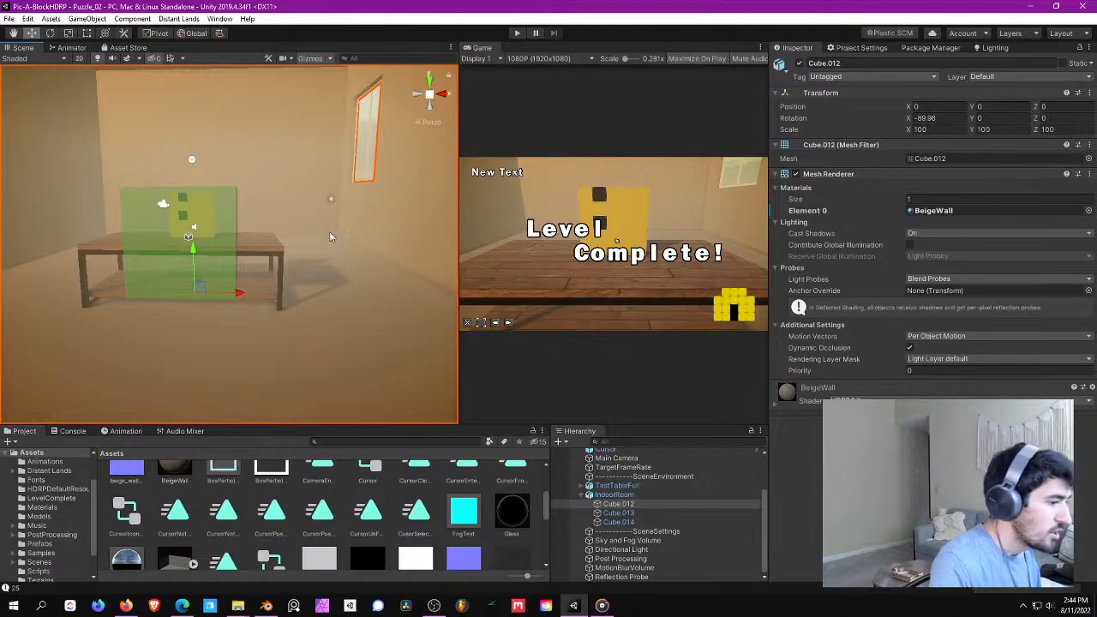
right_click_drag(303, 258, 326, 270)
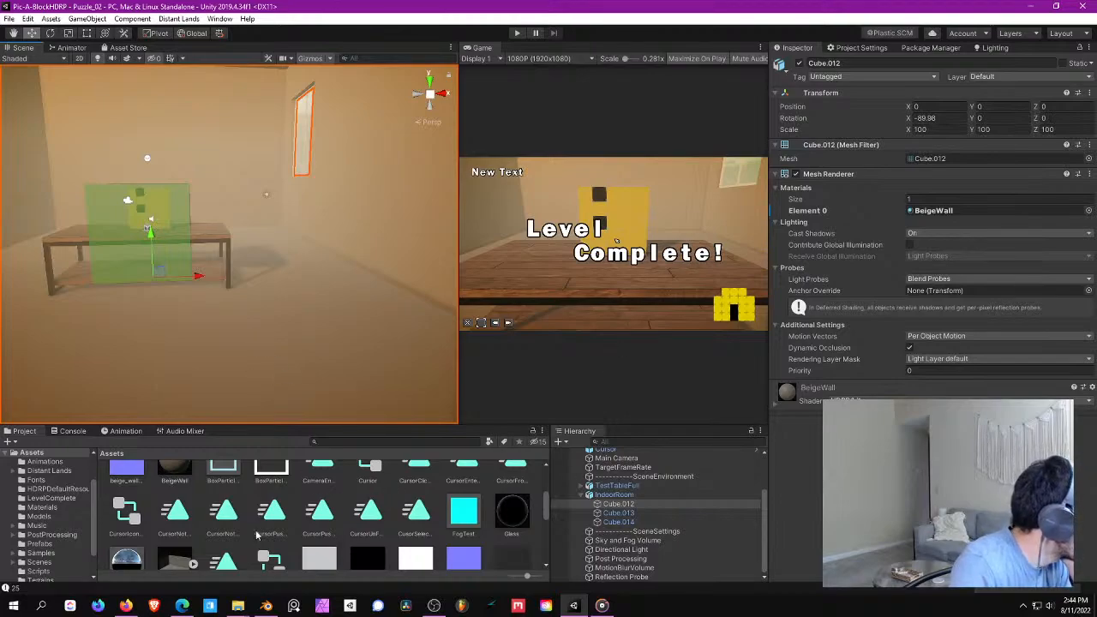
- Enable Double-Sided on the BeigeWall material and check how the room's walls, ceiling corners and window look
left_click(164, 482)
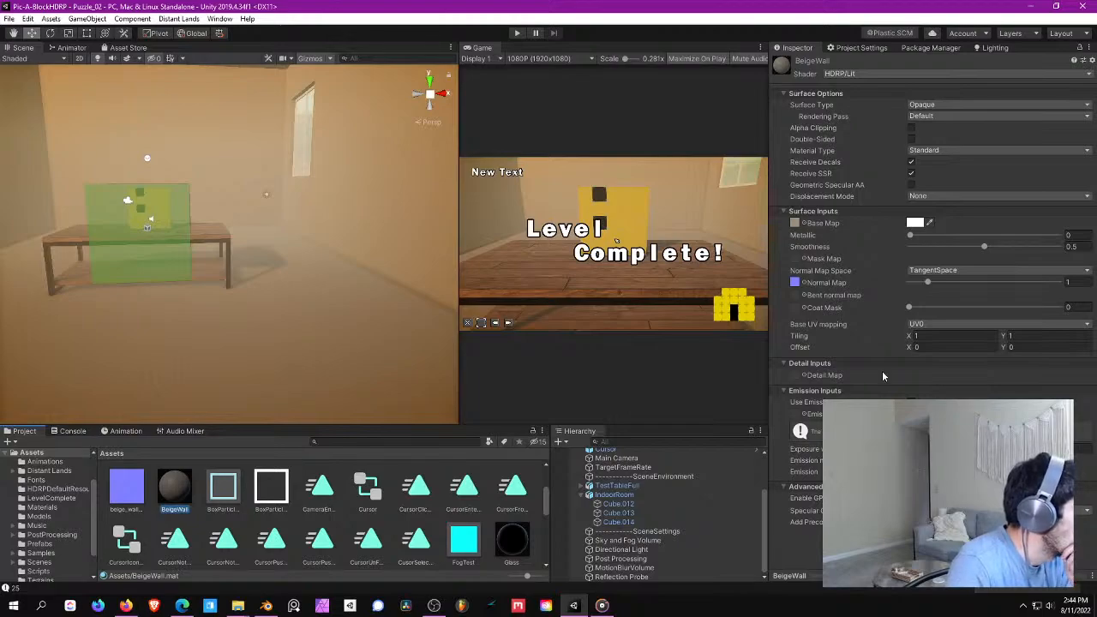
left_click(911, 140)
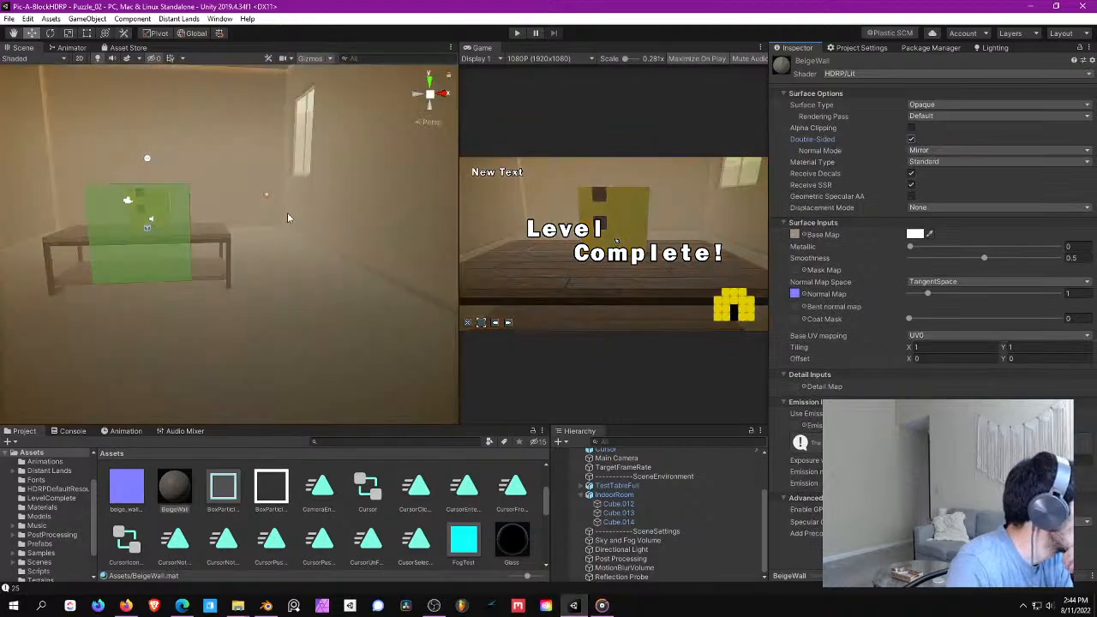
scroll(283, 238, "down", 6)
right_click_drag(283, 238, 236, 88)
key("w")
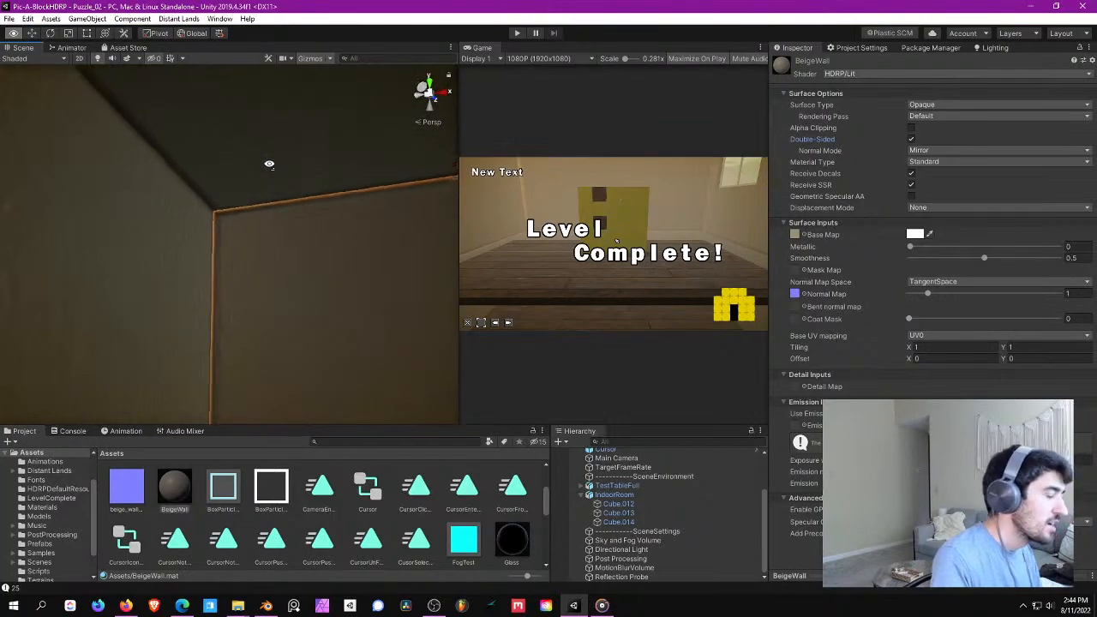
right_click_drag(368, 197, 287, 213)
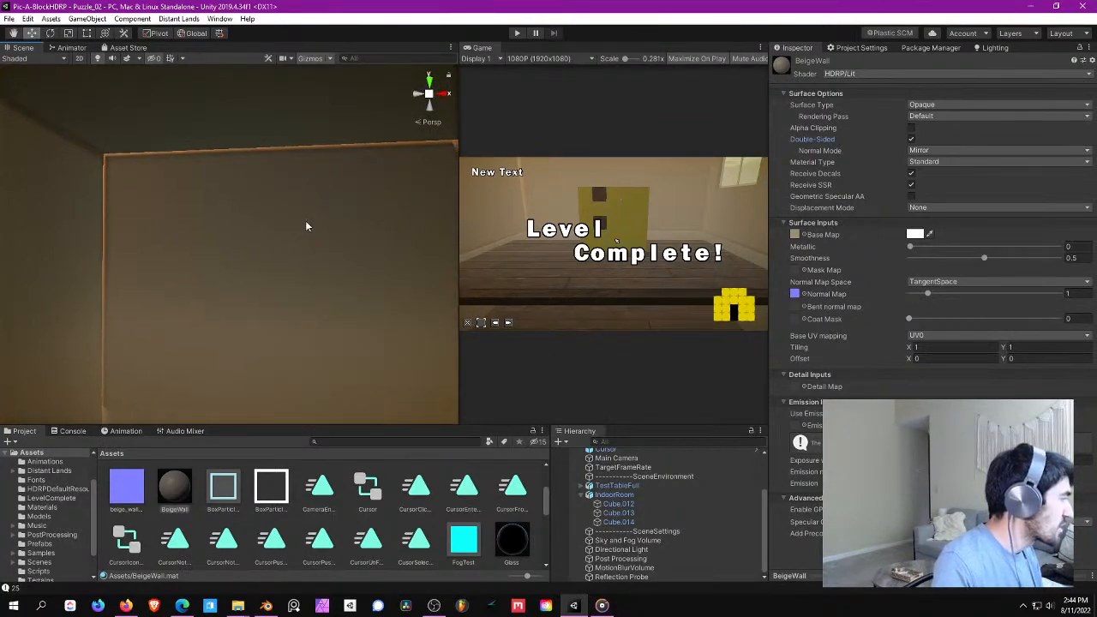
right_click_drag(113, 157, 299, 214)
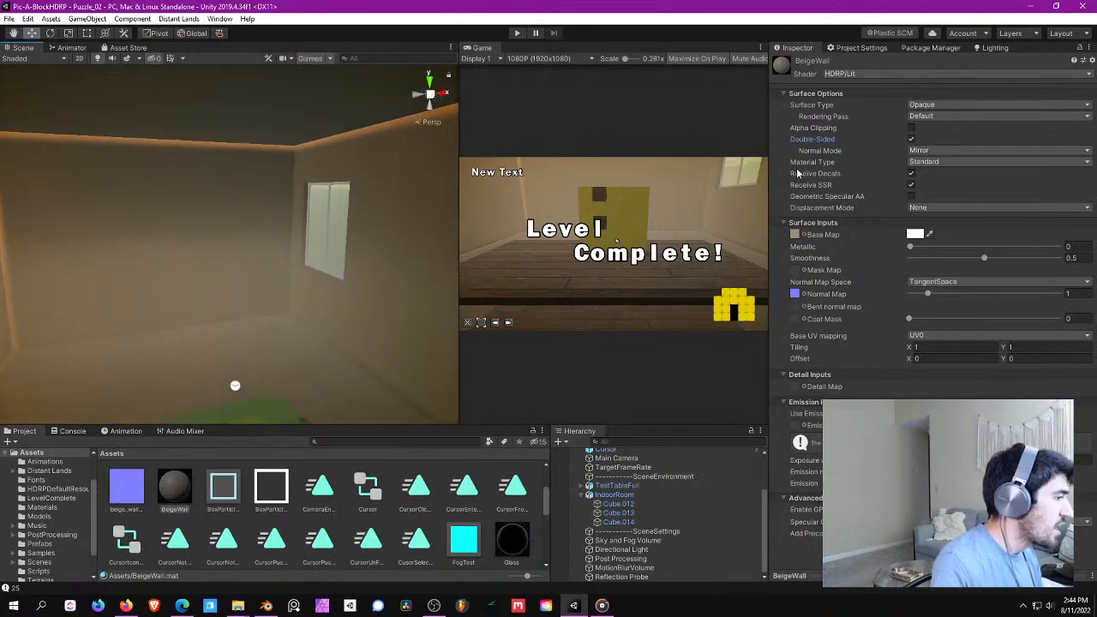
- Turn off Double-Sided on the BeigeWall material and view the room around the table
left_click(911, 141)
right_click_drag(240, 176, 379, 113)
right_click_drag(420, 192, 196, 221)
middle_click_drag(196, 221, 239, 197)
scroll(205, 202, "down", 4)
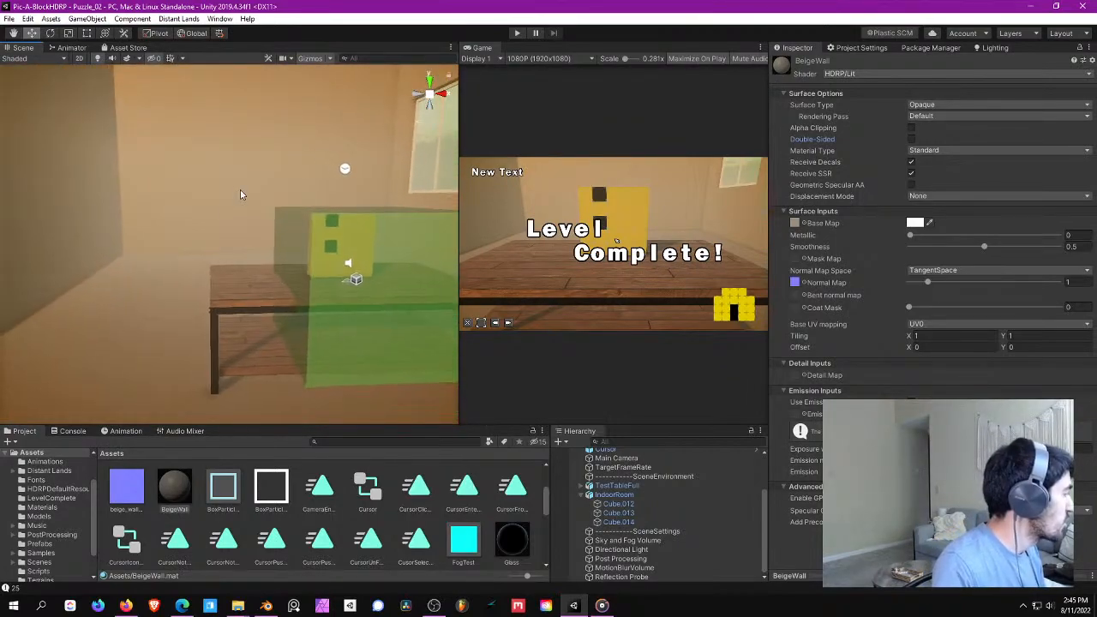
- Examine the room's lighting around the table, puzzle wall, ceiling, window and floor shadows
right_click_drag(124, 190, 76, 233)
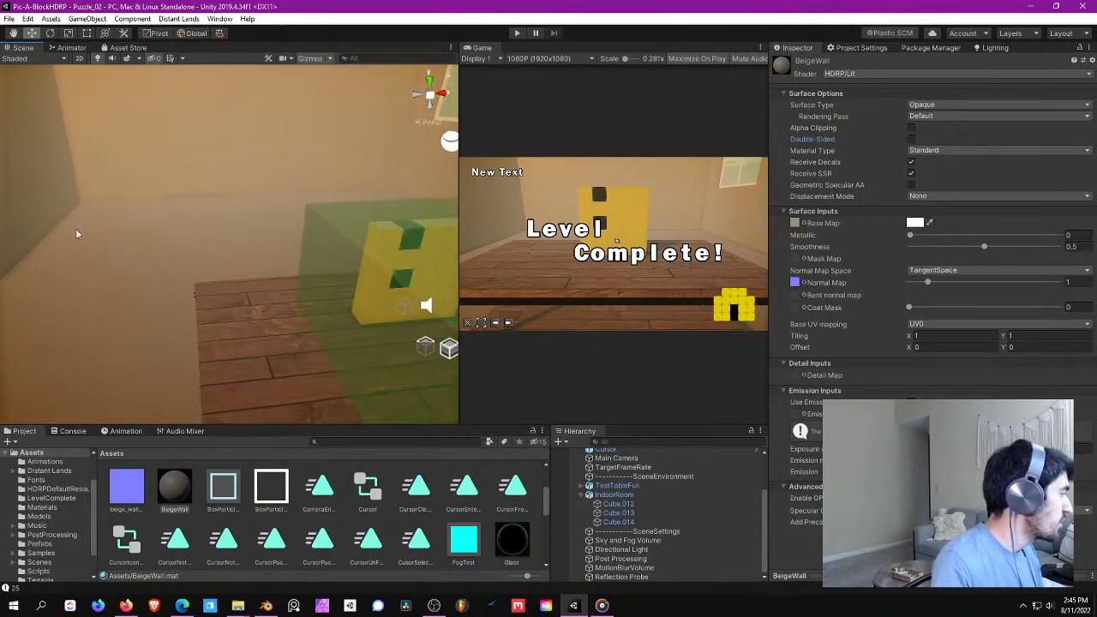
right_click_drag(267, 232, 324, 217)
right_click_drag(293, 175, 130, 248)
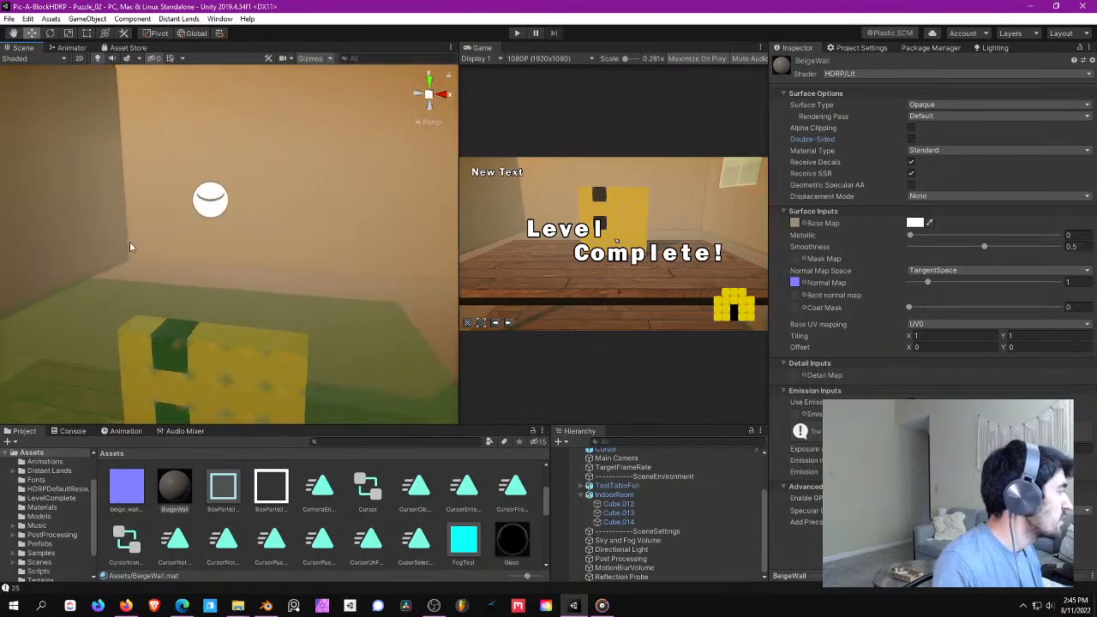
right_click_drag(133, 208, 89, 157)
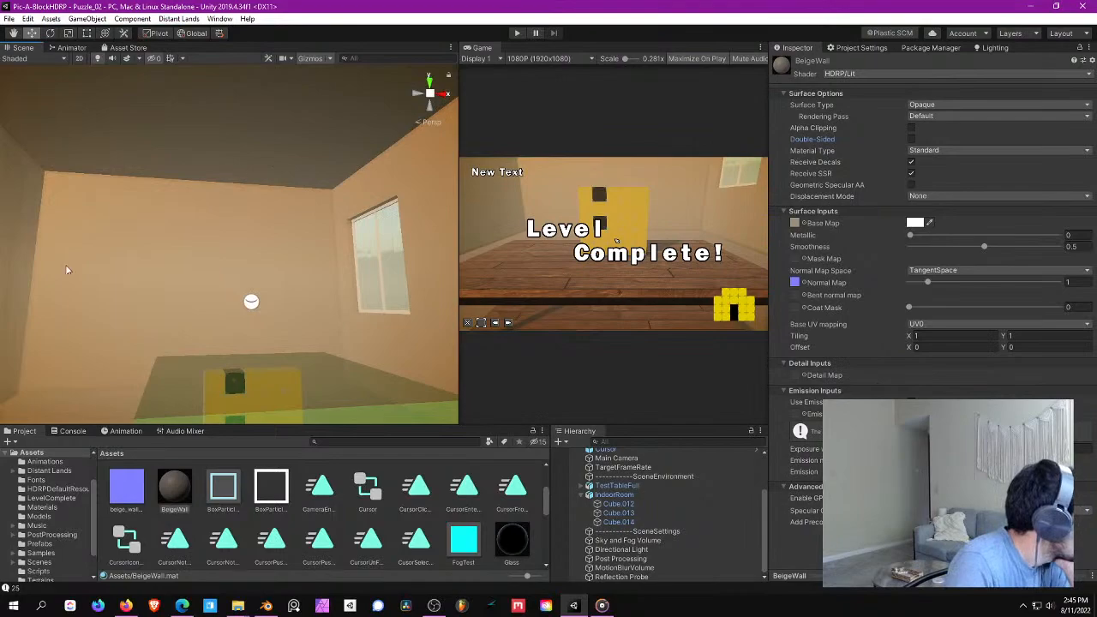
right_click_drag(182, 270, 140, 311)
right_click_drag(169, 251, 378, 335)
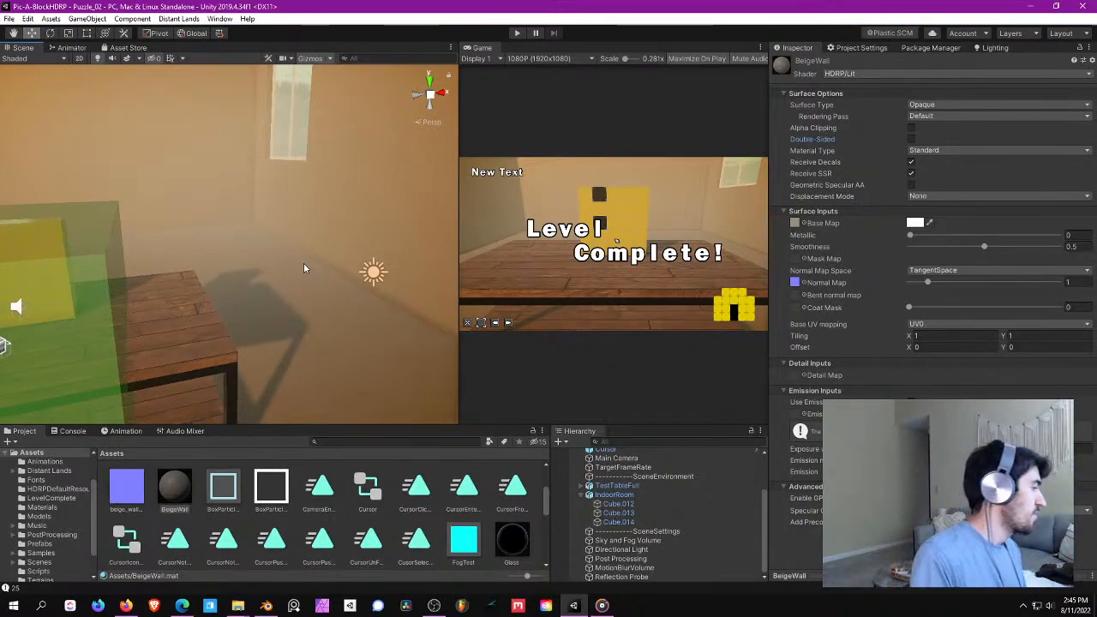
right_click_drag(201, 265, 254, 180)
key("w")
key("a")
- Playtest the puzzle level, stop it and view the room around the table in the scene
left_click(517, 34)
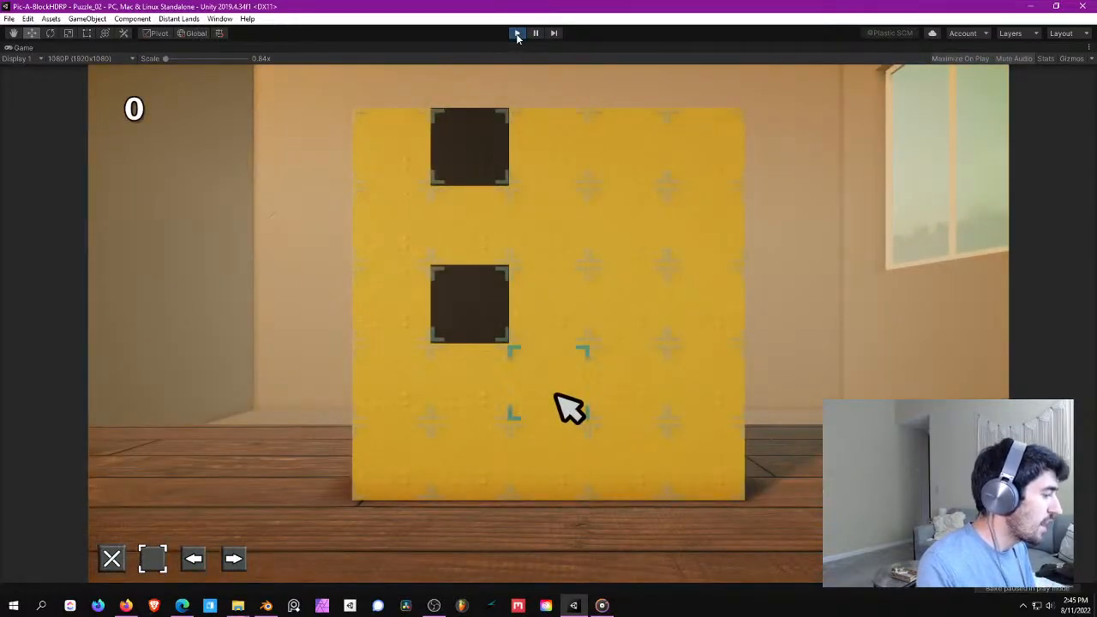
left_click(519, 33)
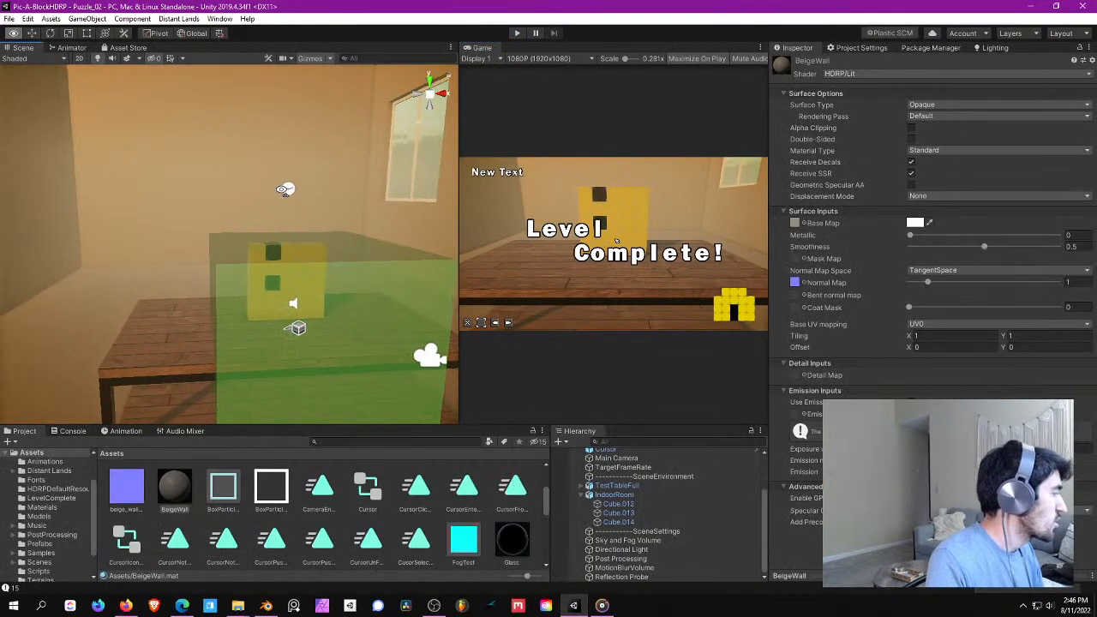
right_click_drag(283, 190, 304, 192)
key("s")
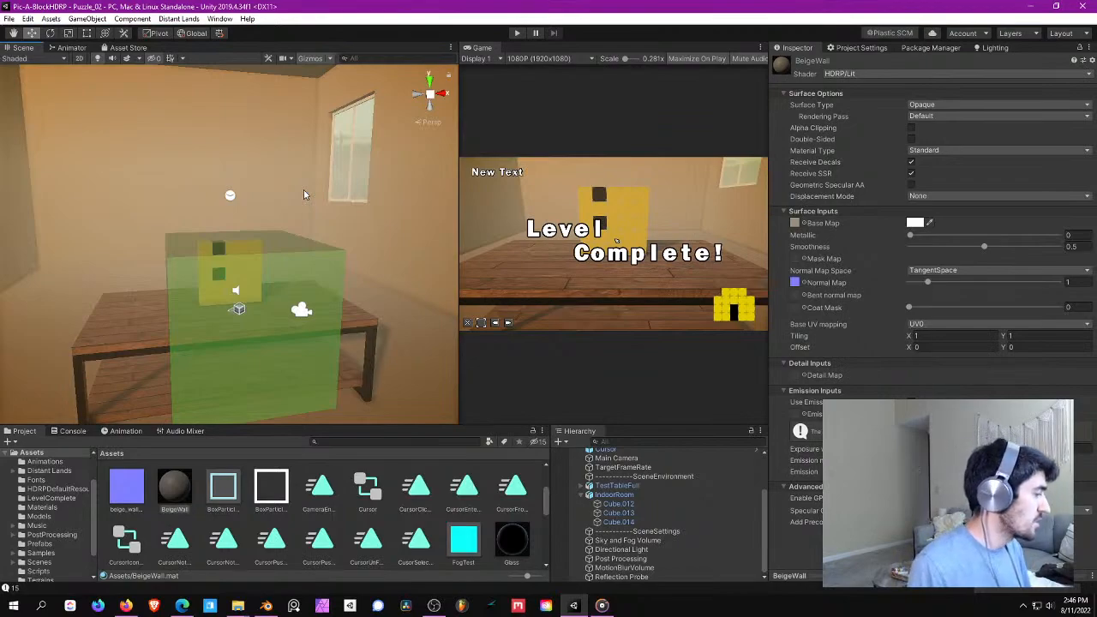
- Switch to Blender and select the large central floor face of Cube.012 to inspect its UVs
left_click(266, 605)
scroll(283, 328, "down", 1)
scroll(683, 286, "down", 3)
middle_click_drag(683, 286, 604, 281)
middle_click_drag(604, 281, 651, 341, "shift")
scroll(740, 294, "up", 4)
middle_click_drag(652, 341, 705, 285)
left_click(678, 341)
scroll(694, 330, "up", 1)
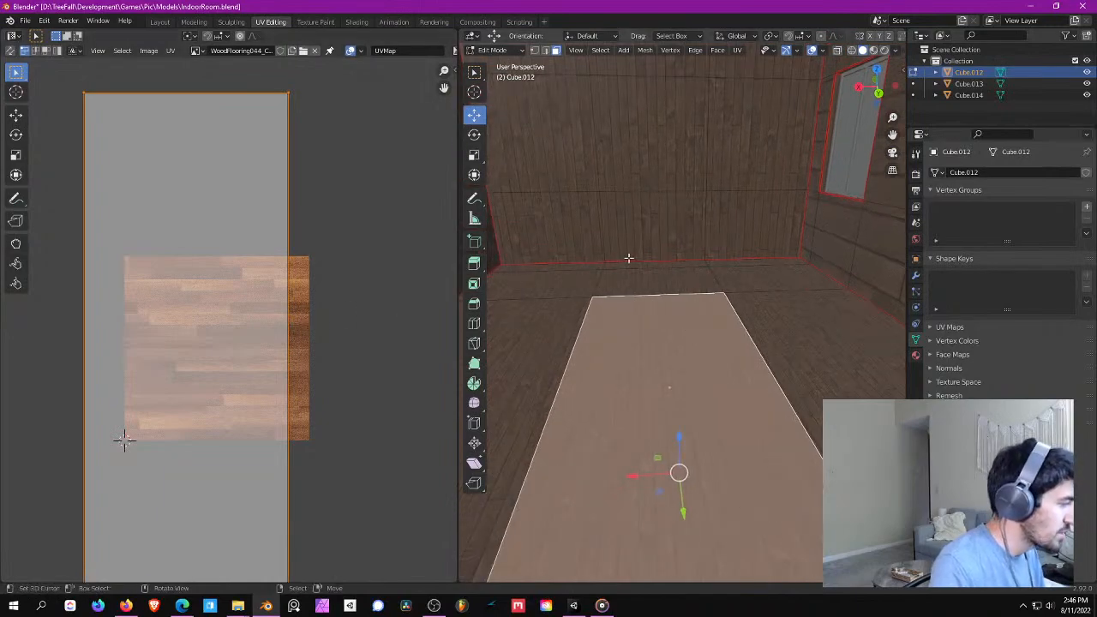
- Inspect the UV placement of the smaller floor faces and the lower wall face beside the window
left_click(702, 281)
left_click(750, 278)
left_click(660, 282)
left_click(540, 283)
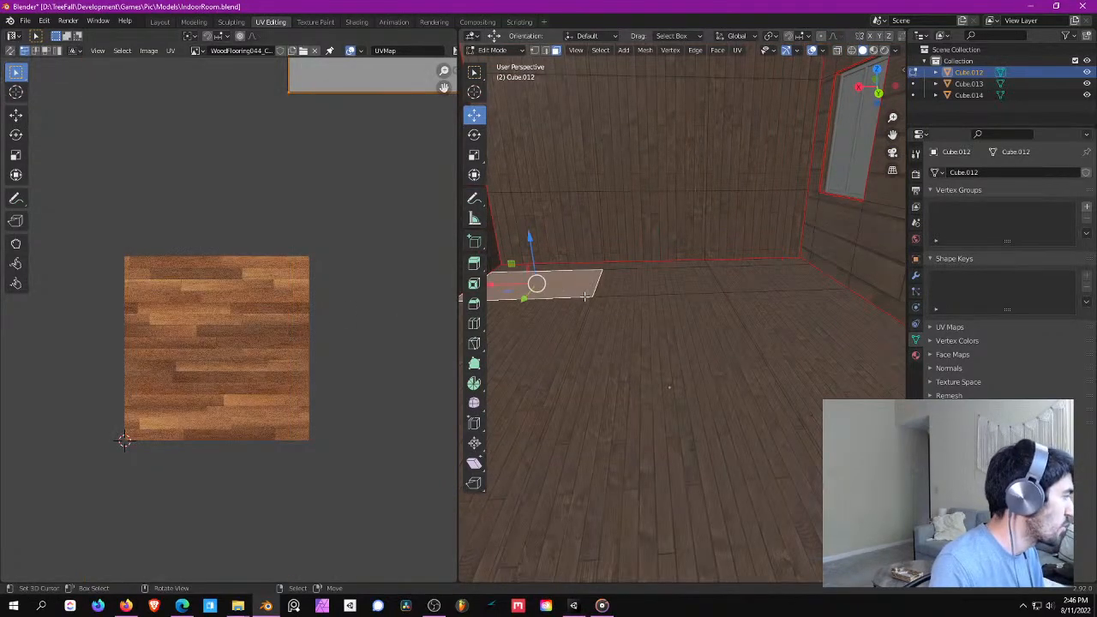
left_click(655, 344)
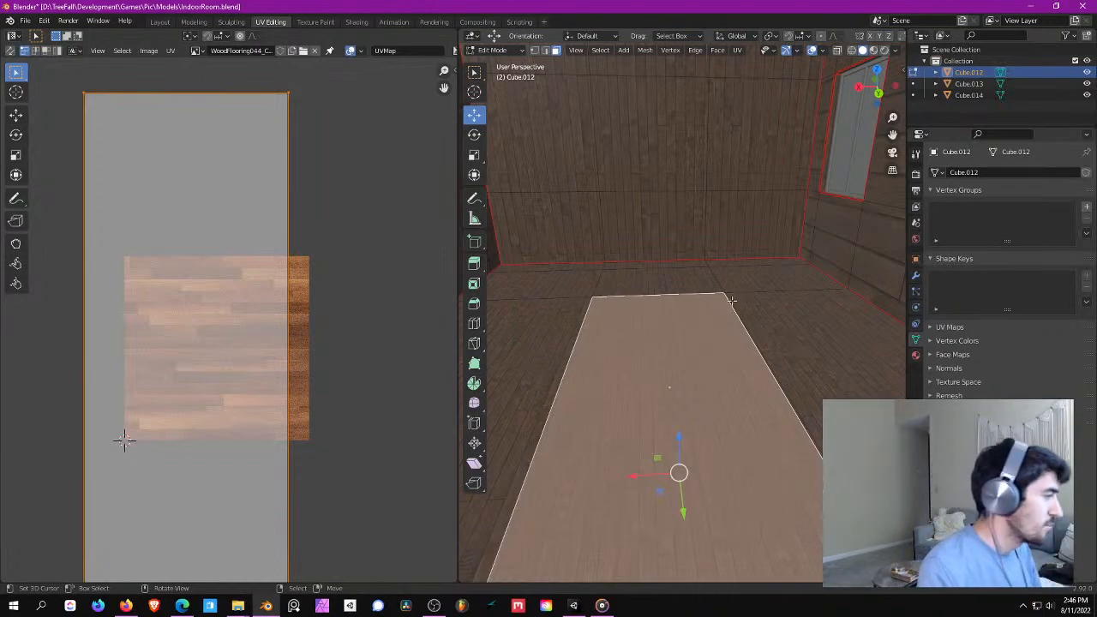
left_click(789, 274)
middle_click_drag(753, 322, 811, 282)
left_click(811, 282)
middle_click_drag(670, 292, 750, 302)
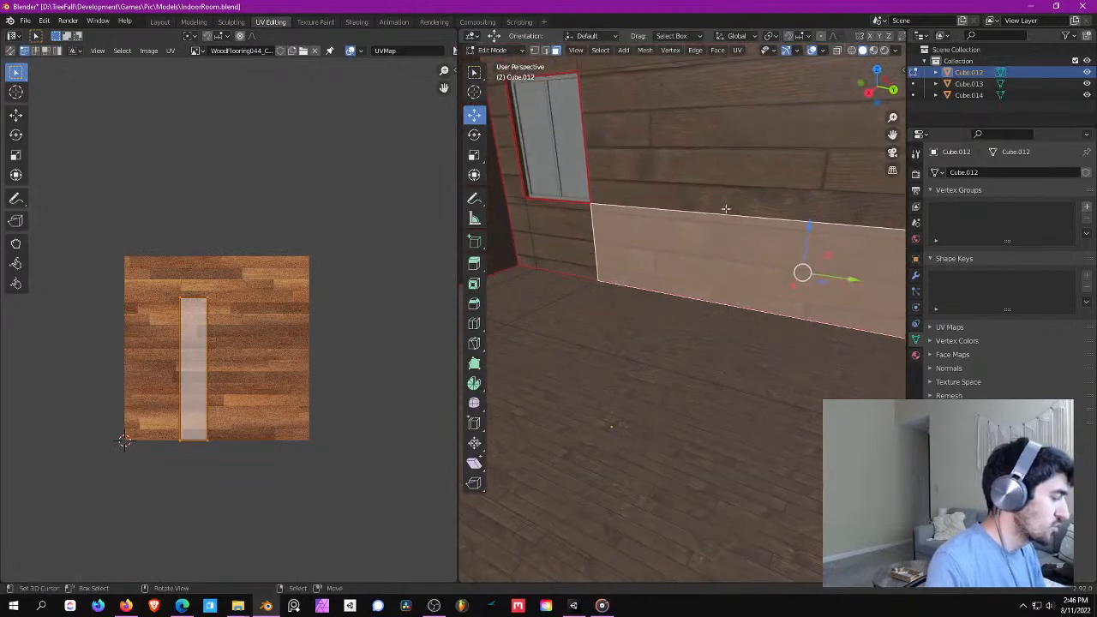
- Select all faces linked to the lower wall face, check their UV islands and clear the selection
key("ctrl+l")
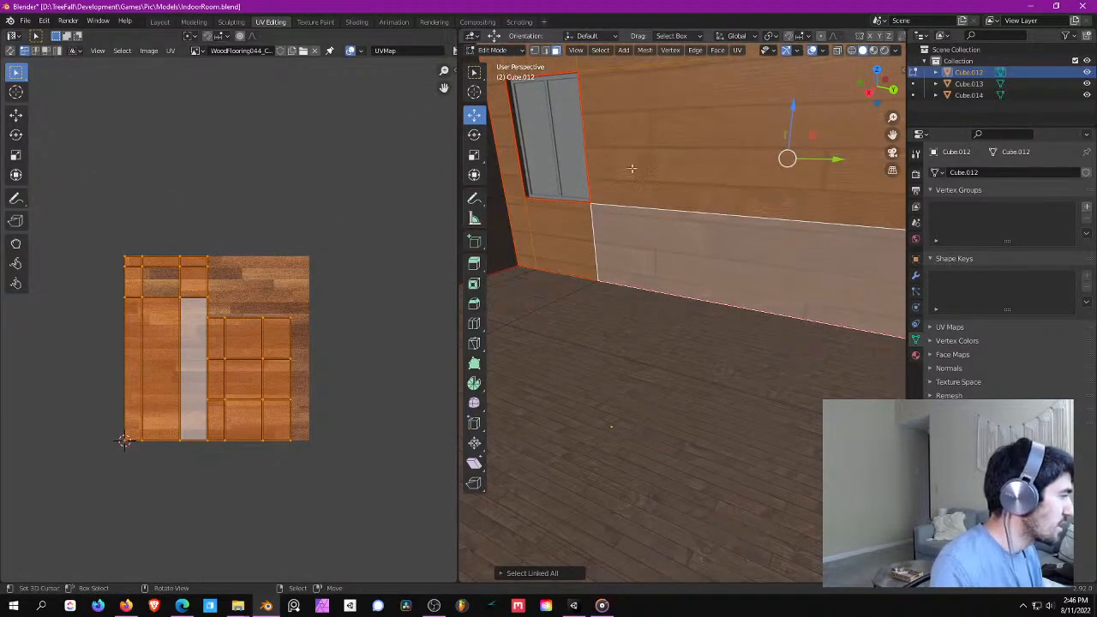
scroll(677, 225, "down", 1)
mouse_move(646, 224)
middle_mouse_down()
mouse_move(679, 239)
mouse_move(592, 244)
mouse_move(686, 247)
mouse_move(666, 234)
middle_mouse_up()
key("alt+a")
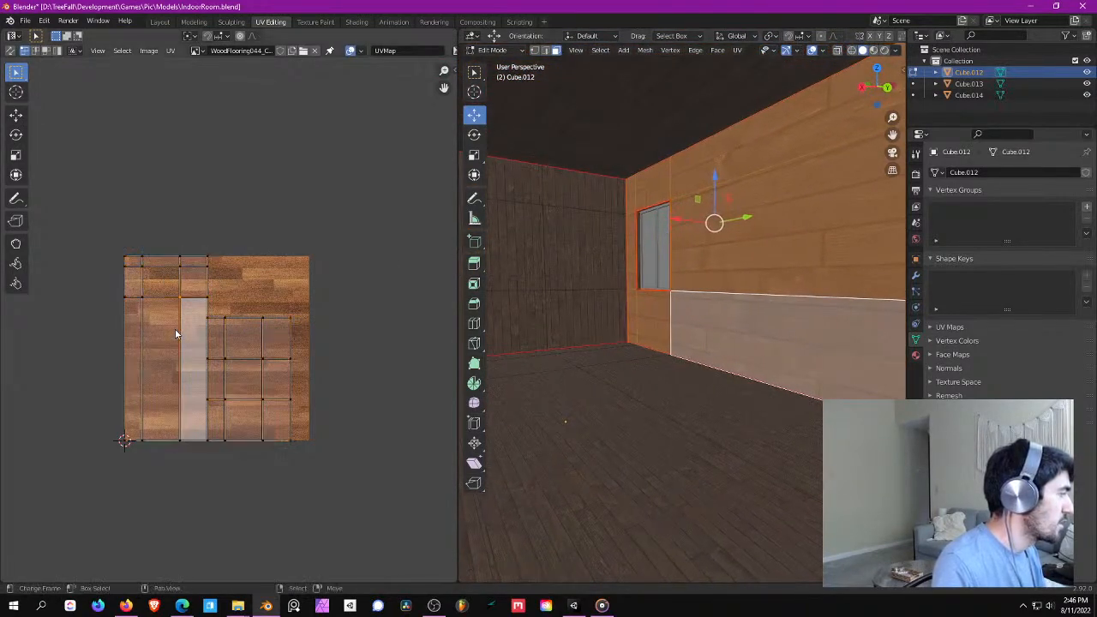
middle_click_drag(720, 273, 694, 289)
key("alt+a")
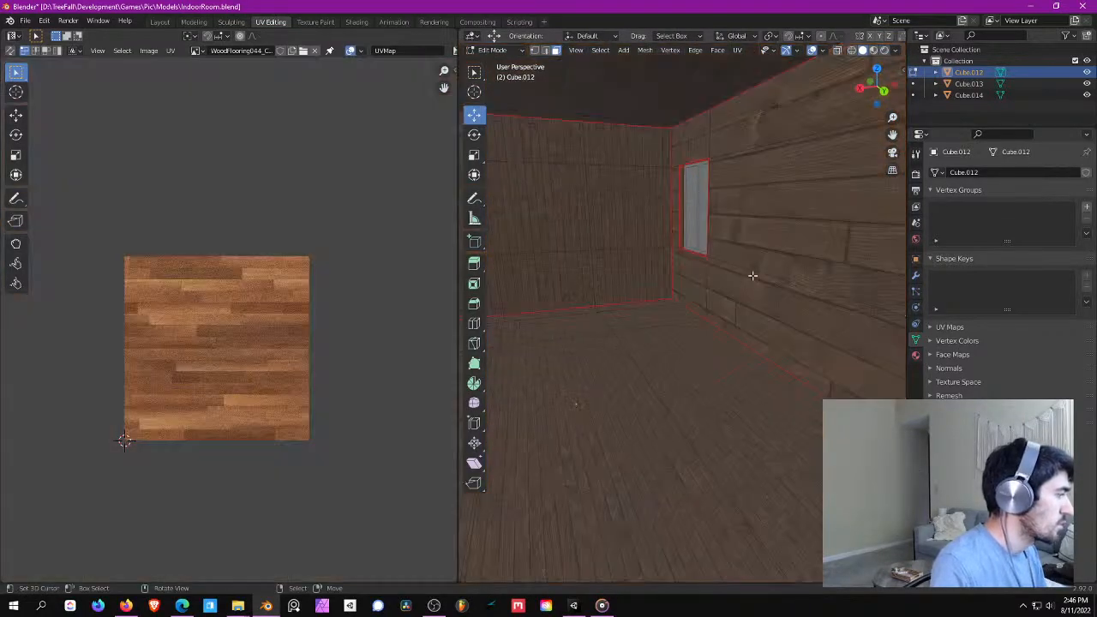
- Select the window wall's faces individually all around the window opening
left_click(768, 234)
left_click(745, 284, "shift")
left_click(694, 281, "shift")
left_click(676, 272, "shift")
left_click(676, 206, "shift")
left_click(680, 144, "shift")
left_click(701, 142, "shift")
left_click(752, 131, "shift")
middle_click_drag(796, 211, 678, 203)
middle_click_drag(600, 206, 728, 213, "shift")
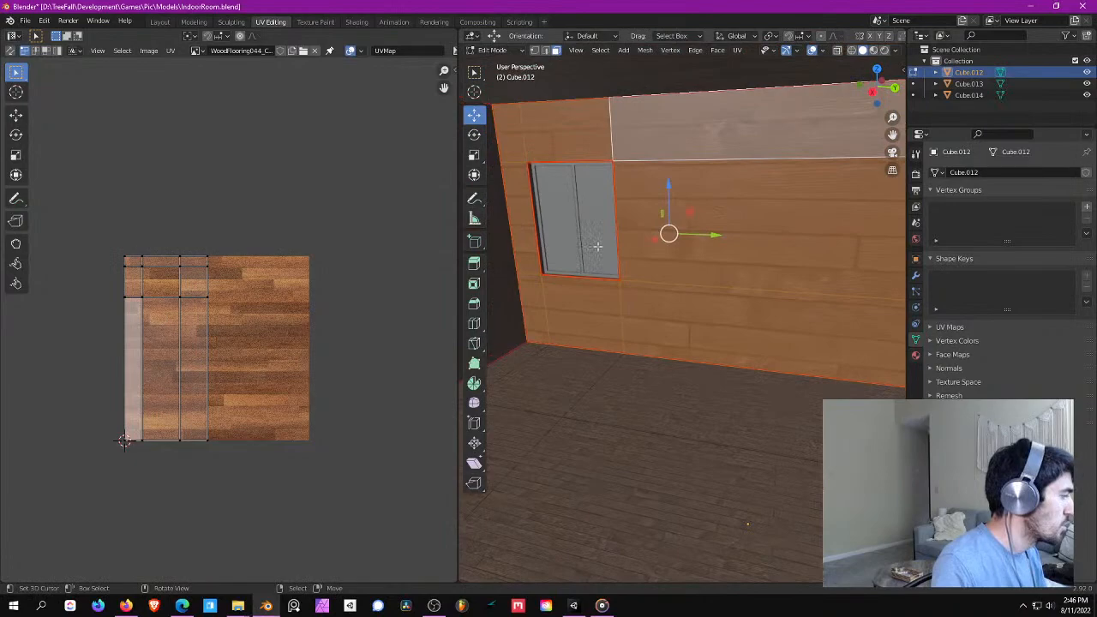
- Select everything linked to the face beside the window and examine how the selection continues around the room corner
left_click(698, 215)
key("ctrl+l")
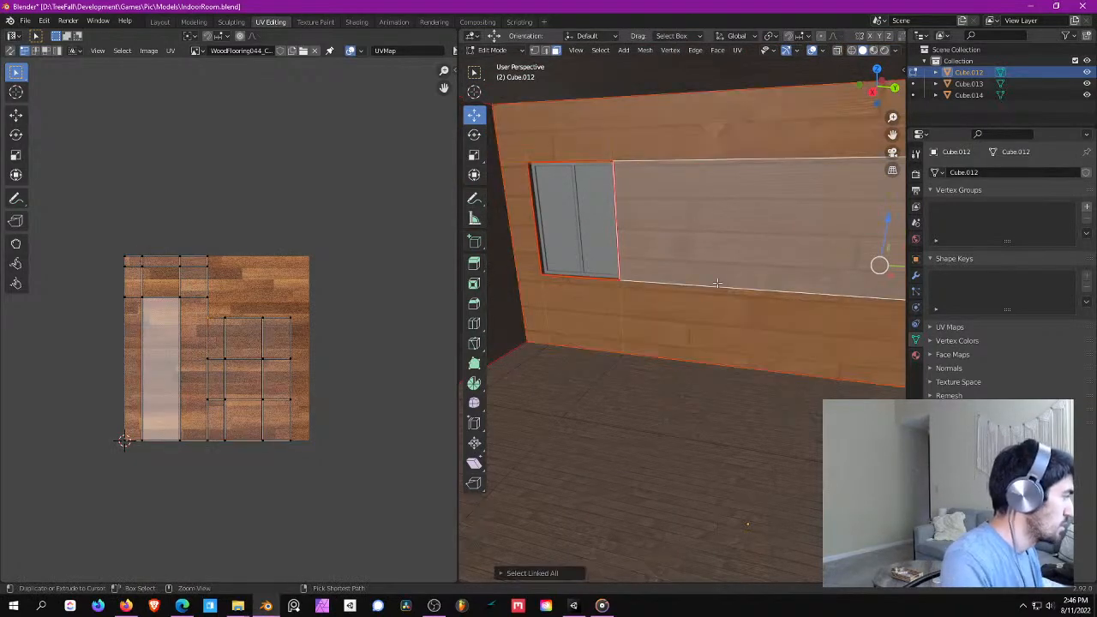
scroll(776, 299, "down", 1)
middle_click_drag(779, 299, 650, 279, "shift")
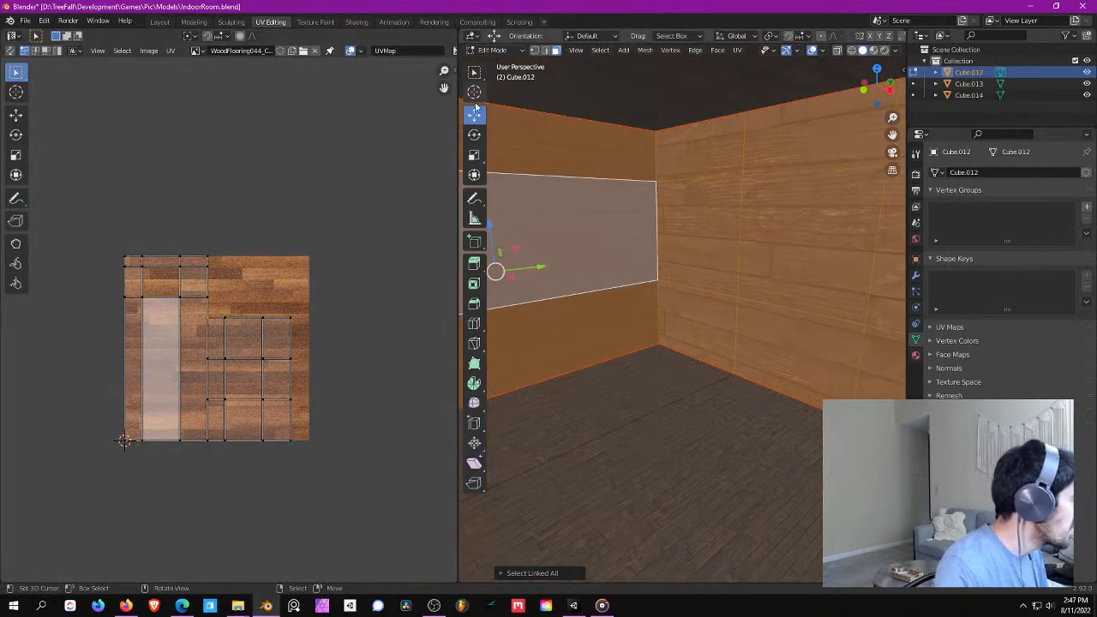
- Mark the vertical edge loop in the corner between the two linked walls as a UV seam
left_click(545, 52)
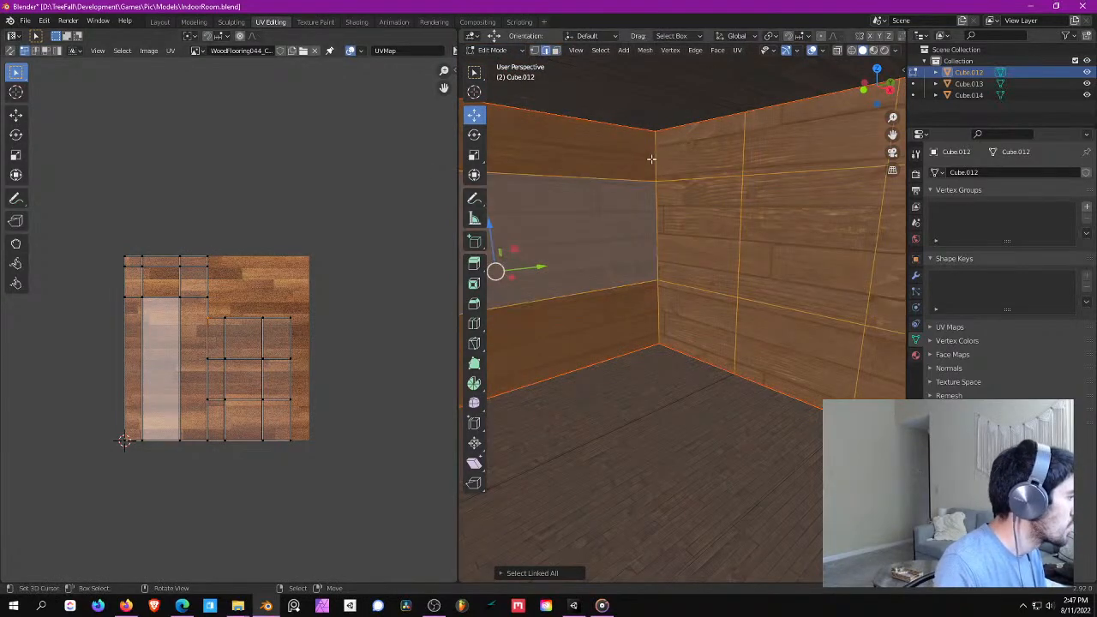
right_click(651, 157)
right_click(676, 207, "alt")
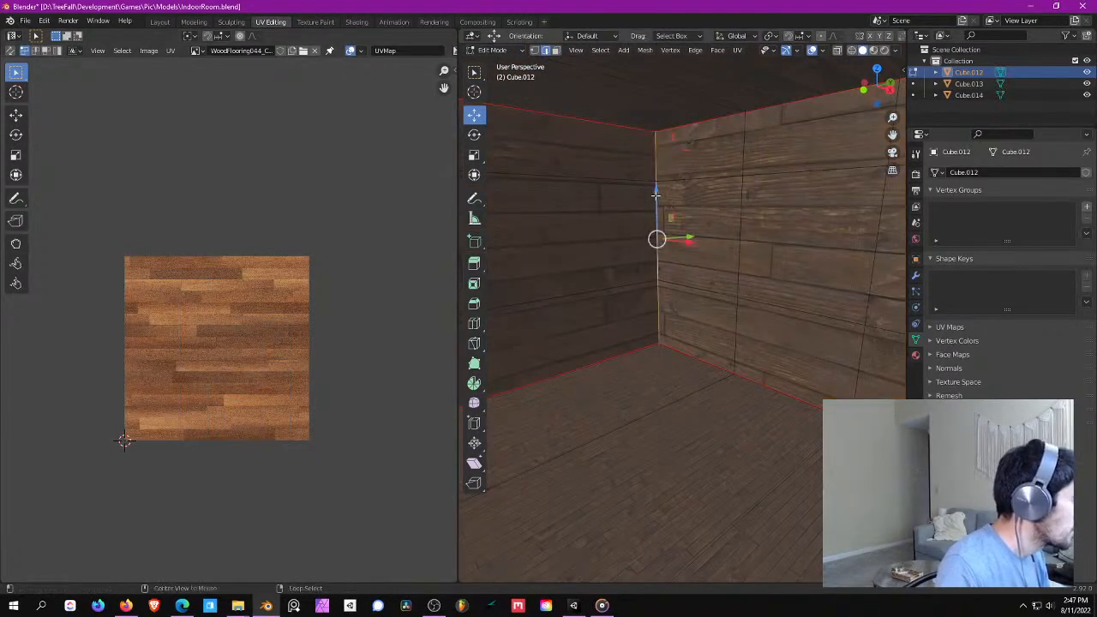
left_click(735, 51)
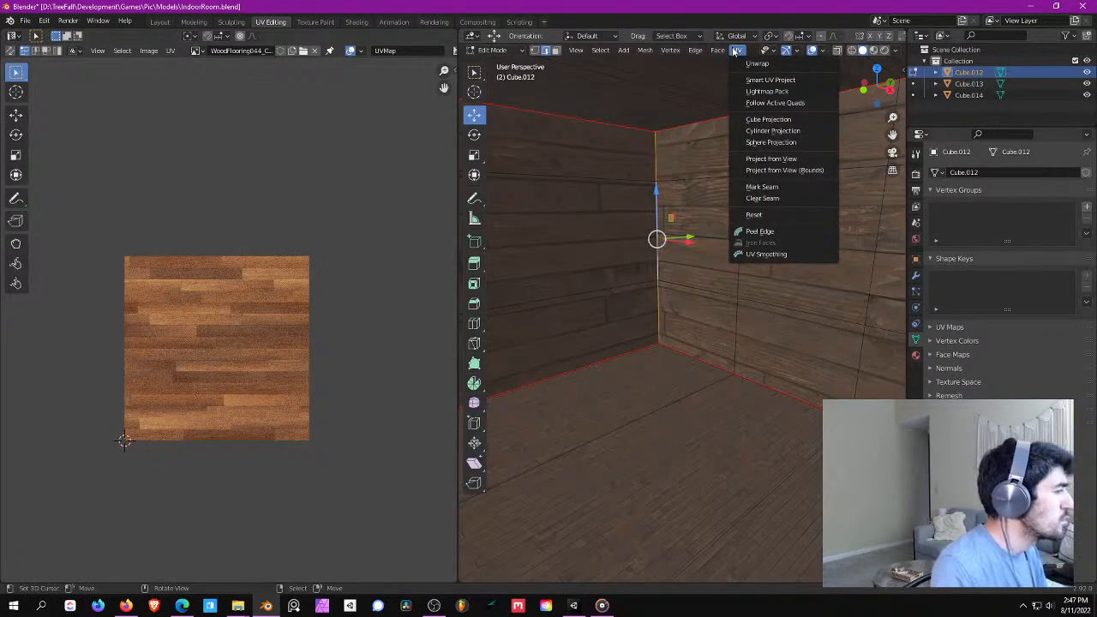
mouse_move(655, 51)
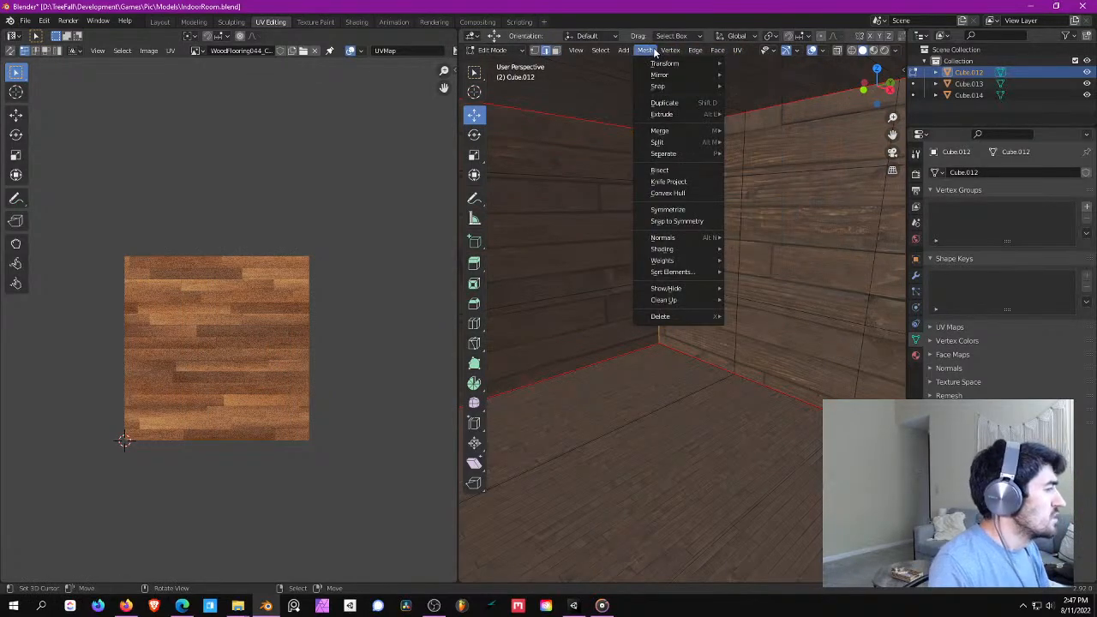
mouse_move(691, 49)
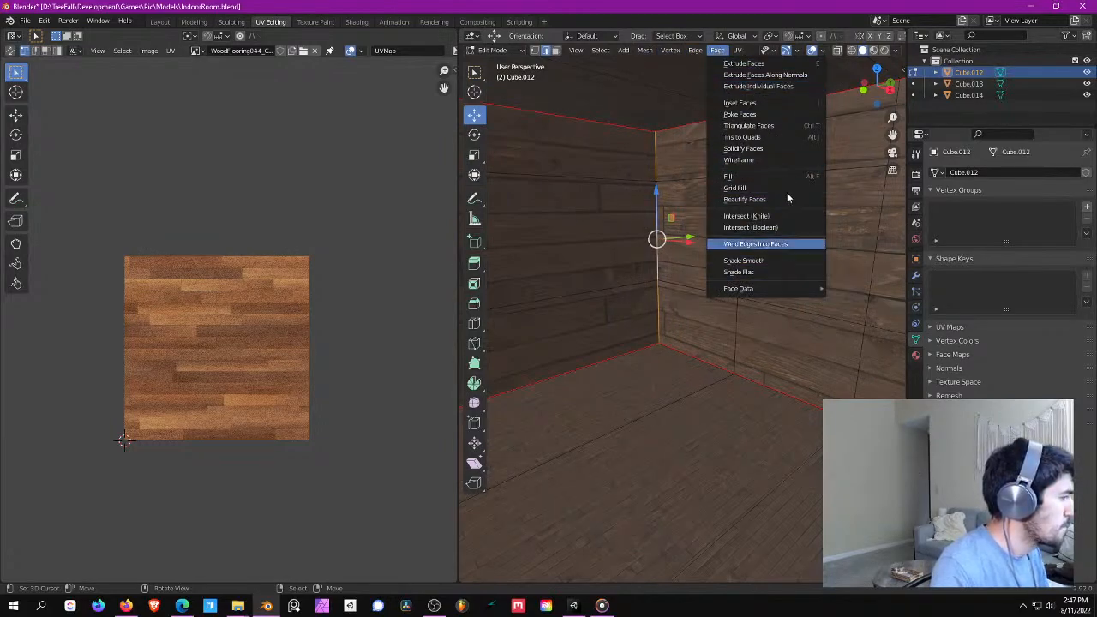
left_click(738, 49)
left_click(776, 188)
- Select the whole window wall of Cube.012 as one linked set of faces
middle_click_drag(751, 195, 682, 303)
scroll(712, 243, "up", 3)
scroll(767, 250, "up", 3)
scroll(664, 320, "down", 4)
scroll(660, 301, "down", 2)
scroll(659, 301, "up", 3)
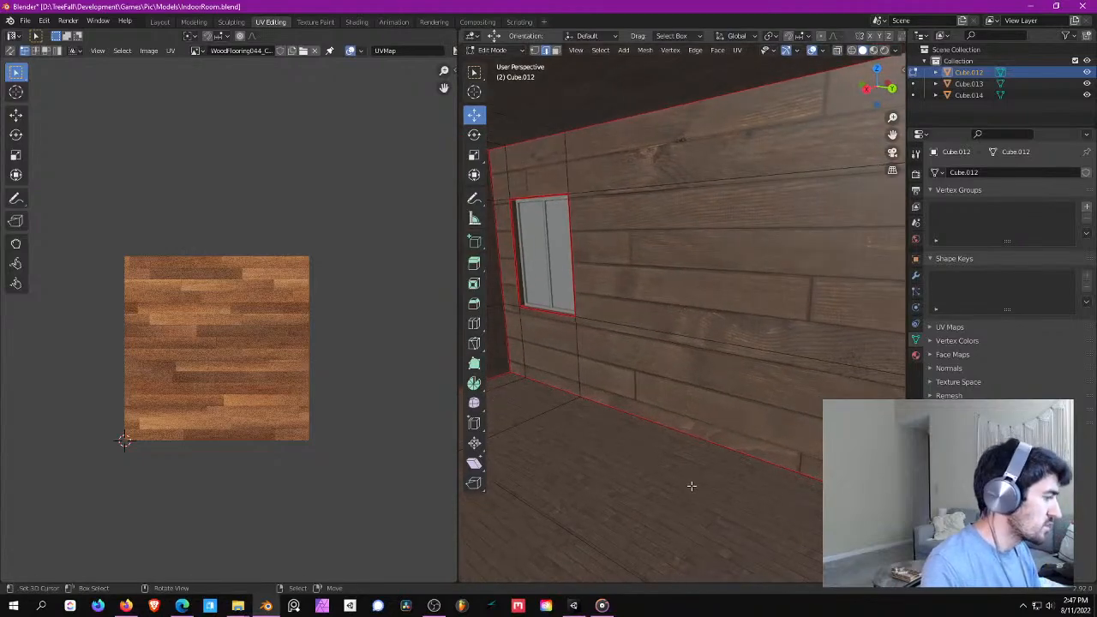
left_click(557, 52)
left_click(643, 134)
middle_click_drag(640, 243, 739, 235)
left_click(688, 266)
key("ctrl+l")
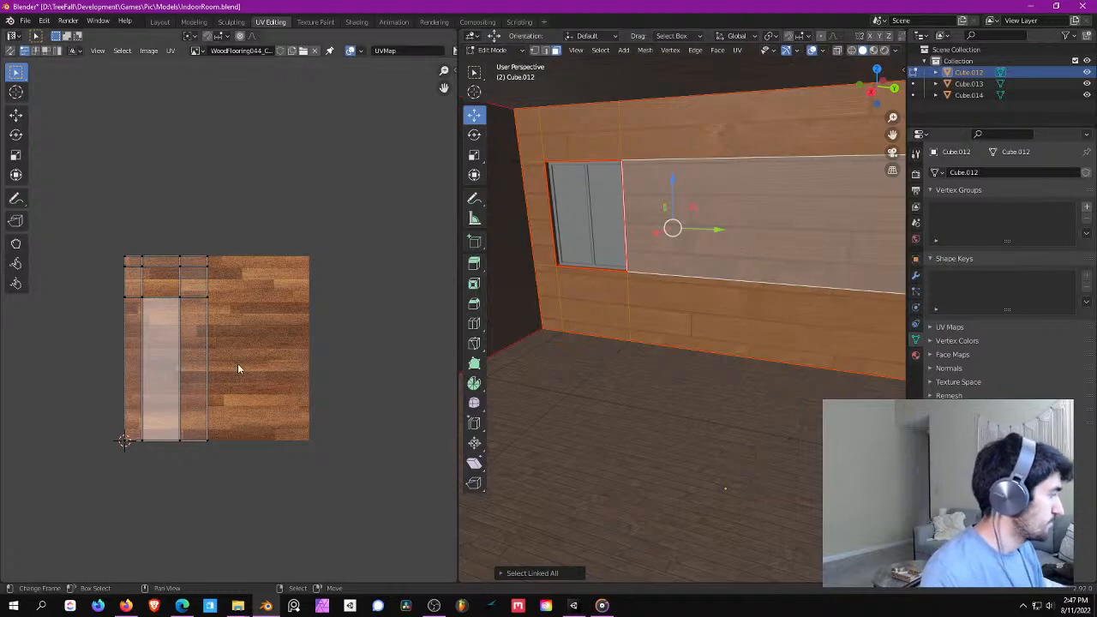
- Rotate the window wall's UVs by 90° and scale them by 2, and view the planks in Object Mode
middle_click_drag(233, 368, 247, 355)
type("as90")
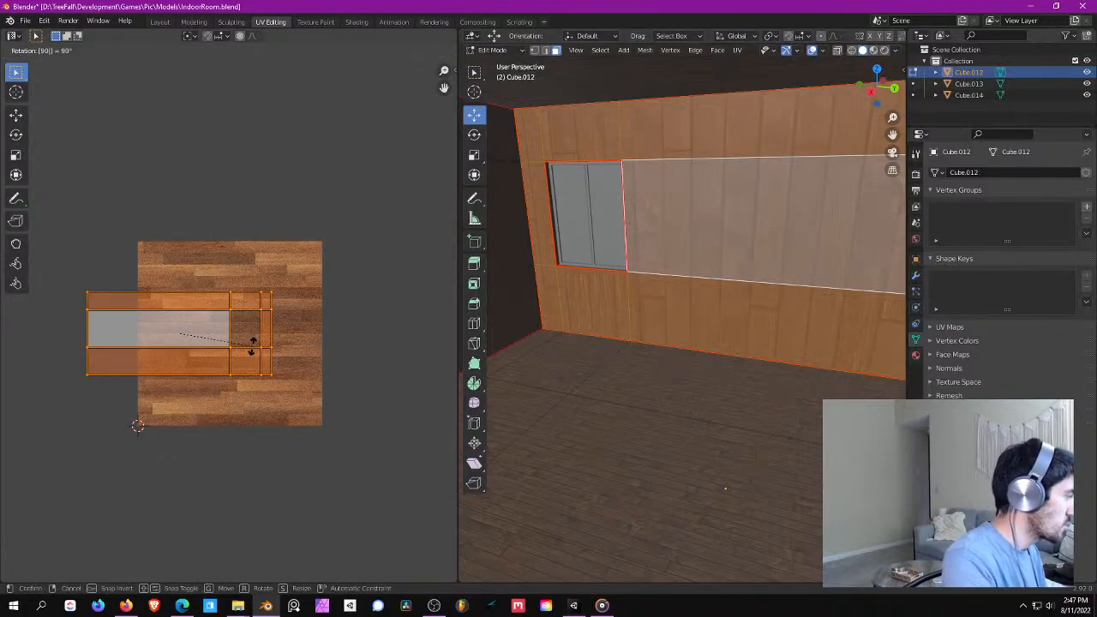
key("Return")
type("s2")
key("Return")
key("Tab")
middle_click_drag(652, 292, 676, 223)
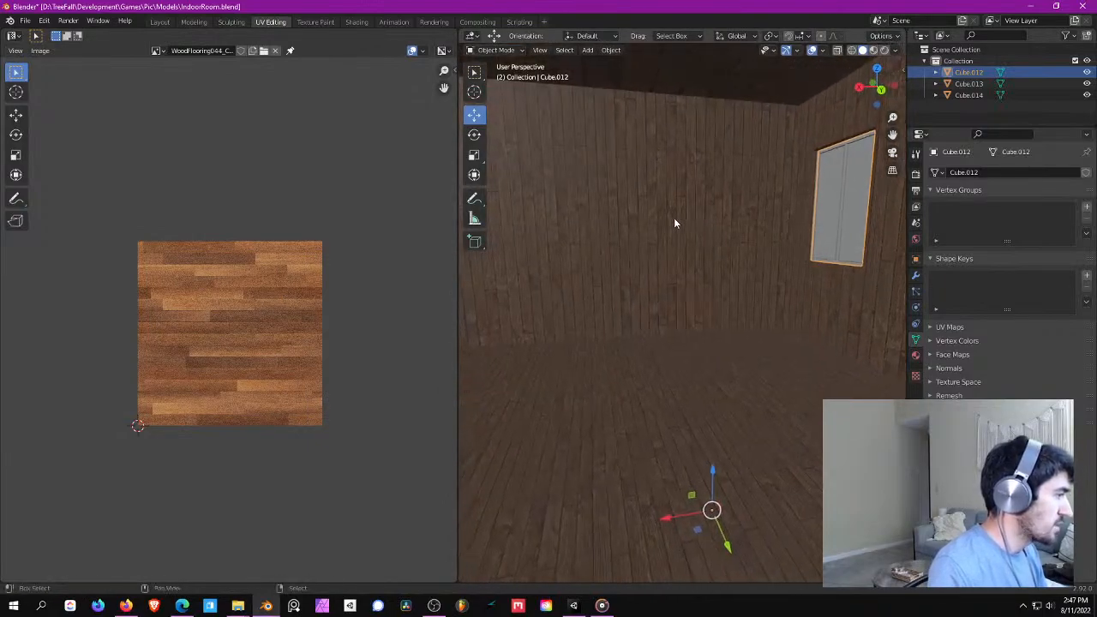
- Select all linked faces of the room's walls and unwrap them with Smart UV Project at a 66° angle limit
middle_click_drag(744, 222, 662, 245)
key("Tab")
left_click(600, 228)
left_click(674, 228, "shift")
scroll(766, 242, "down", 1)
middle_click_drag(759, 243, 649, 240)
left_click(625, 245, "shift")
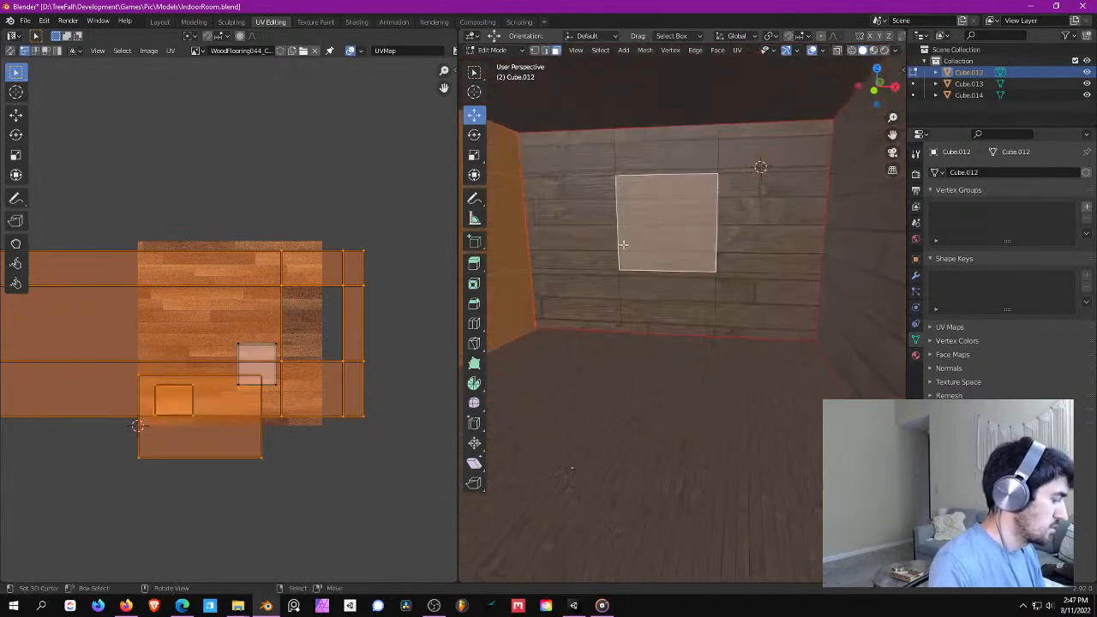
key("ctrl+l")
key("u")
left_click(624, 246)
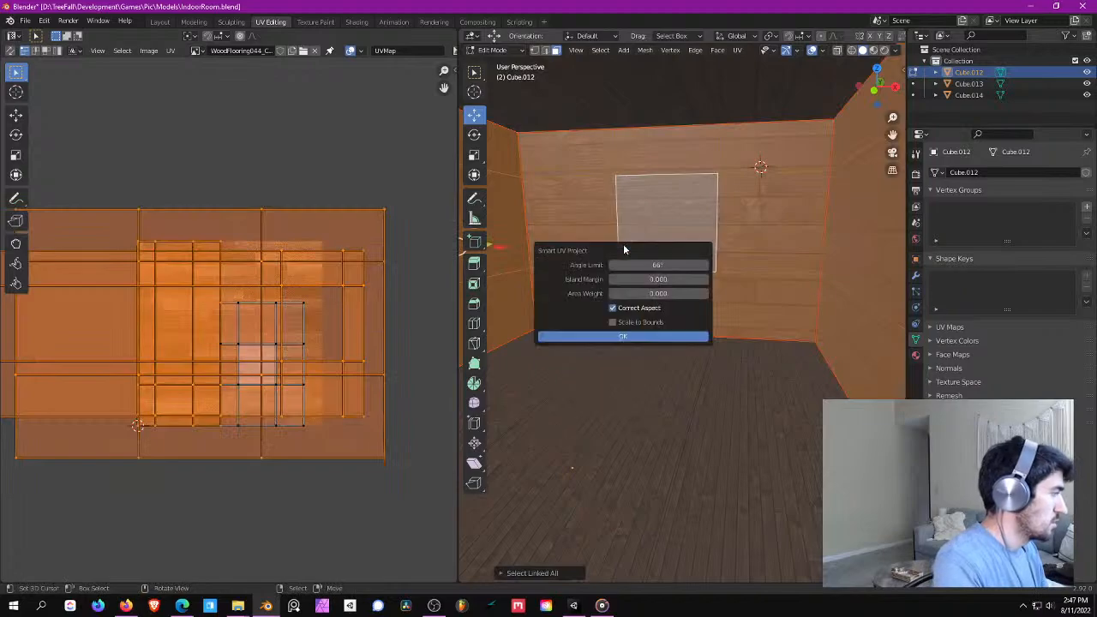
key("Return")
- Rotate the UVs of all the walls by 90°, scale them by 2 and check the plank direction
middle_click_drag(683, 260, 742, 263)
middle_click_drag(322, 286, 319, 304)
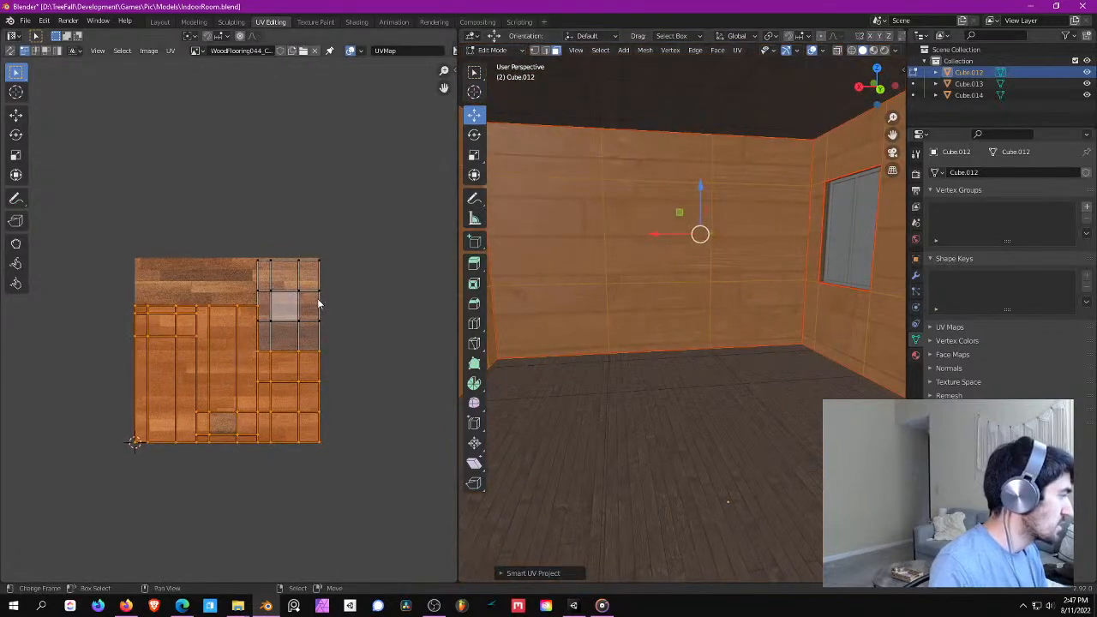
type("ar90")
key("Return")
type("s2")
key("Return")
key("Tab")
middle_click_drag(769, 302, 638, 230)
- Separate the selected walls into their own object and make the remaining room mesh Cube.012 active in Object Mode
key("Tab")
left_click(734, 174)
left_click(731, 178, "shift")
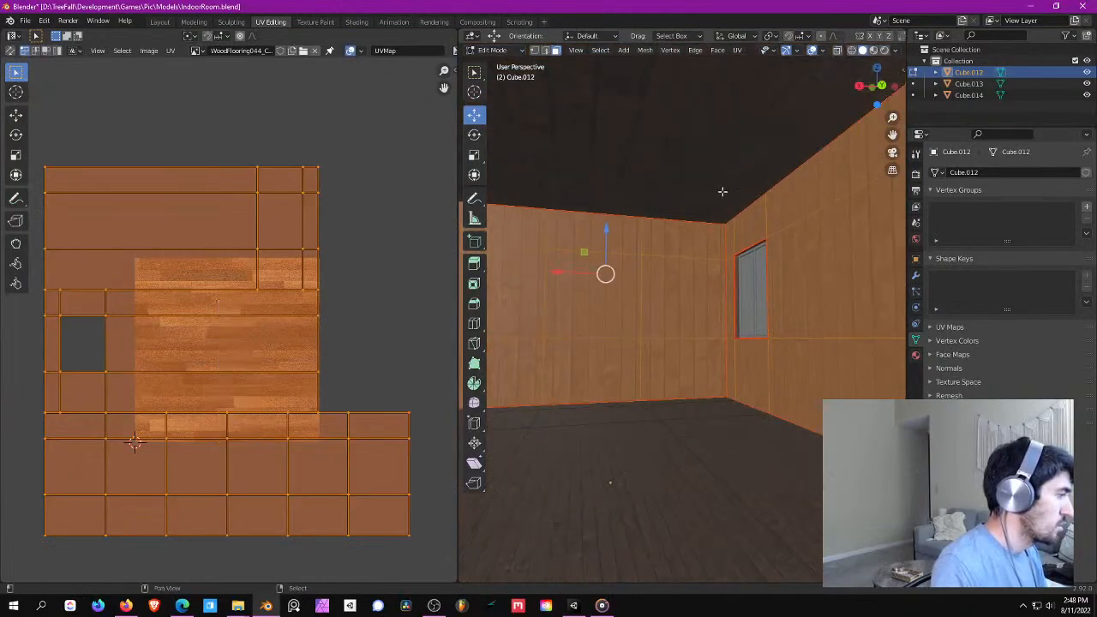
key("p")
left_click(720, 196)
key("Tab")
left_click(724, 192)
key("Tab")
left_click(734, 174)
key("Tab")
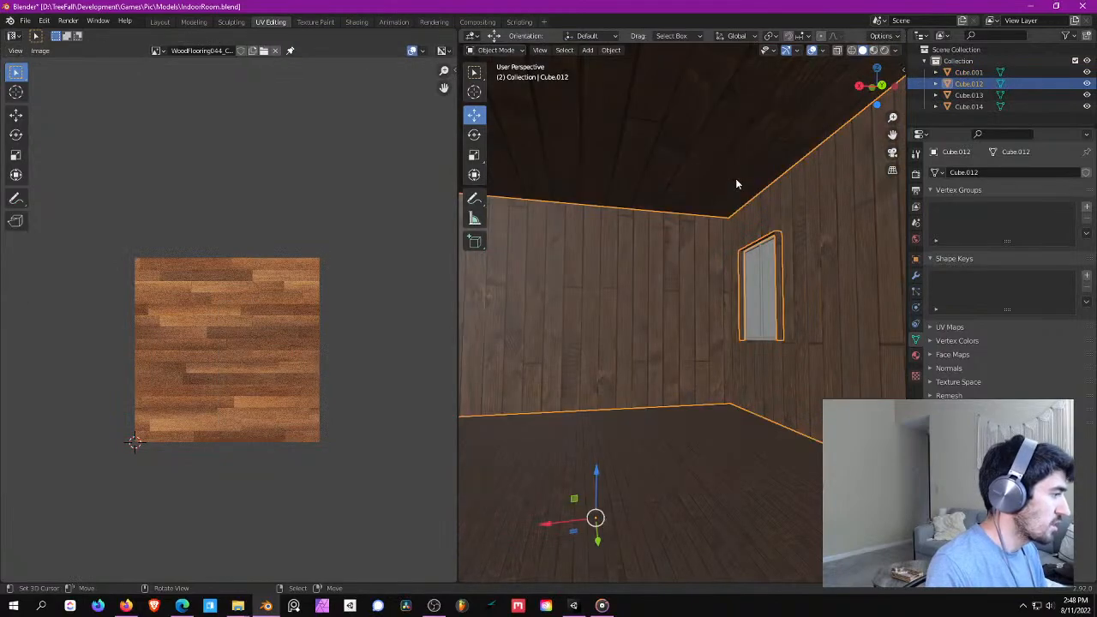
- View the whole room model from outside and save the IndoorRoom file
scroll(739, 189, "down", 6)
middle_click_drag(740, 190, 695, 247)
scroll(695, 247, "down", 1)
key("ctrl+s")
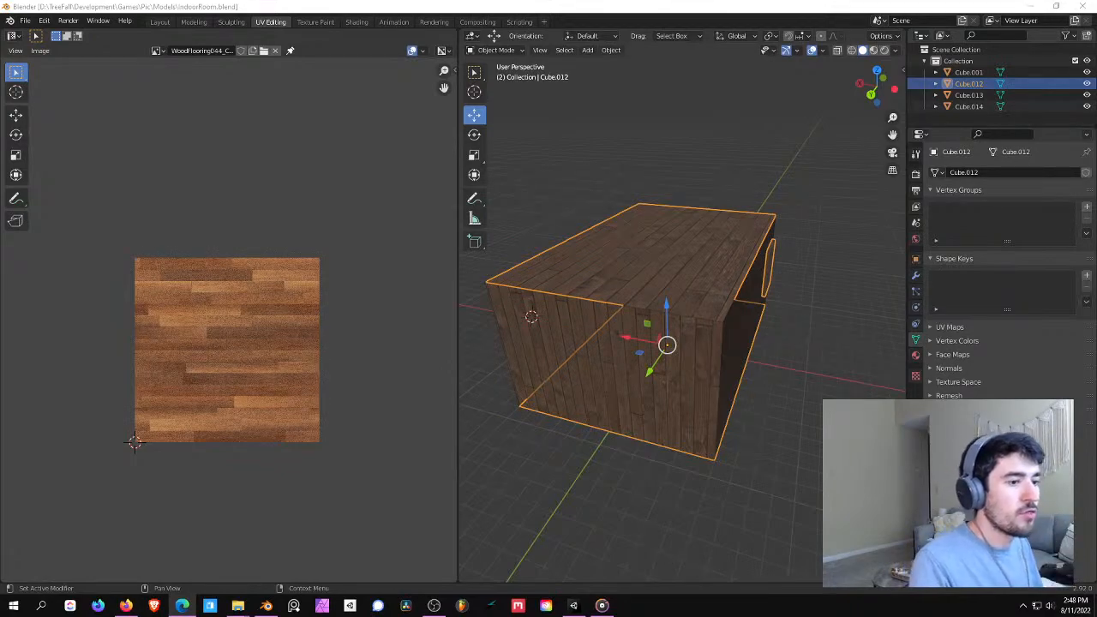
- Enter Edit Mode on Cube.012 and select the ceiling face near the window corner
middle_click_drag(679, 262, 683, 299)
scroll(711, 270, "up", 6)
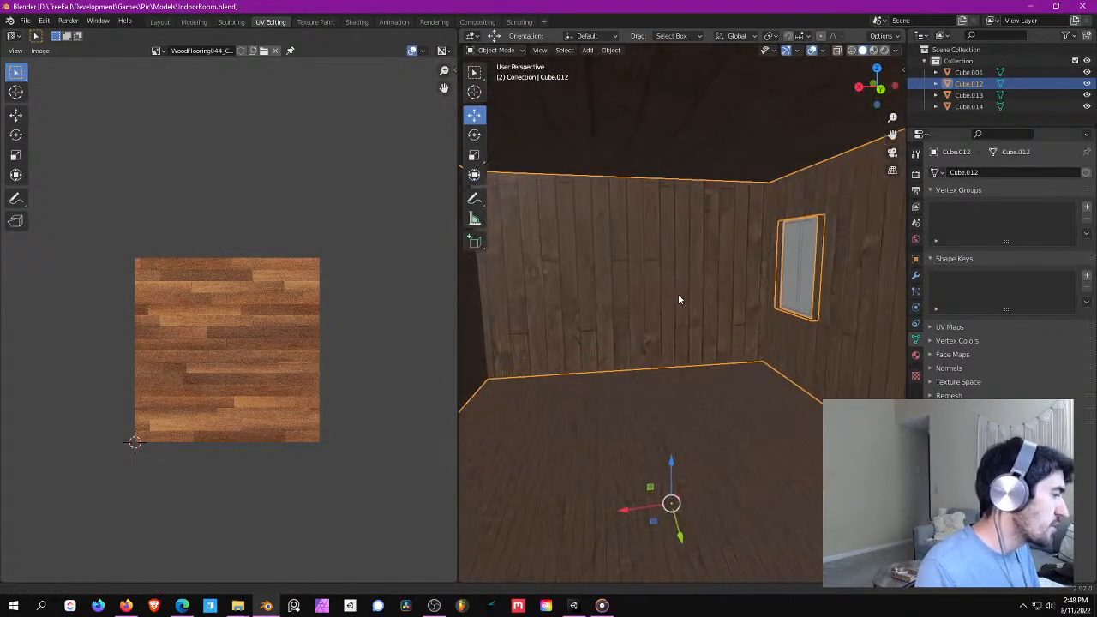
key("Tab")
middle_click_drag(782, 244, 767, 187)
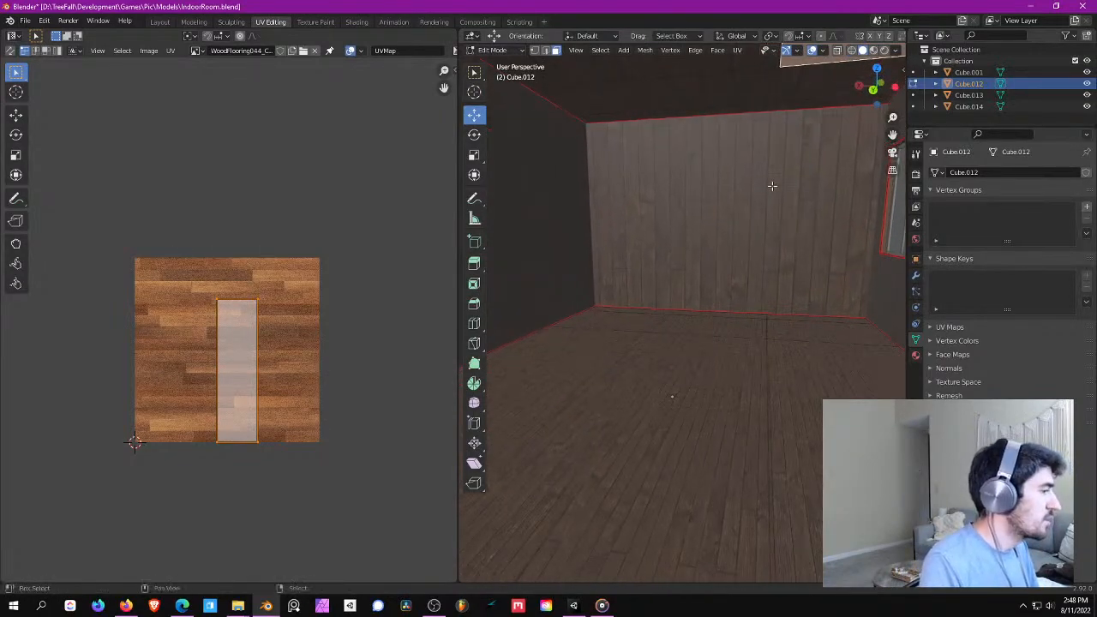
left_click(734, 176)
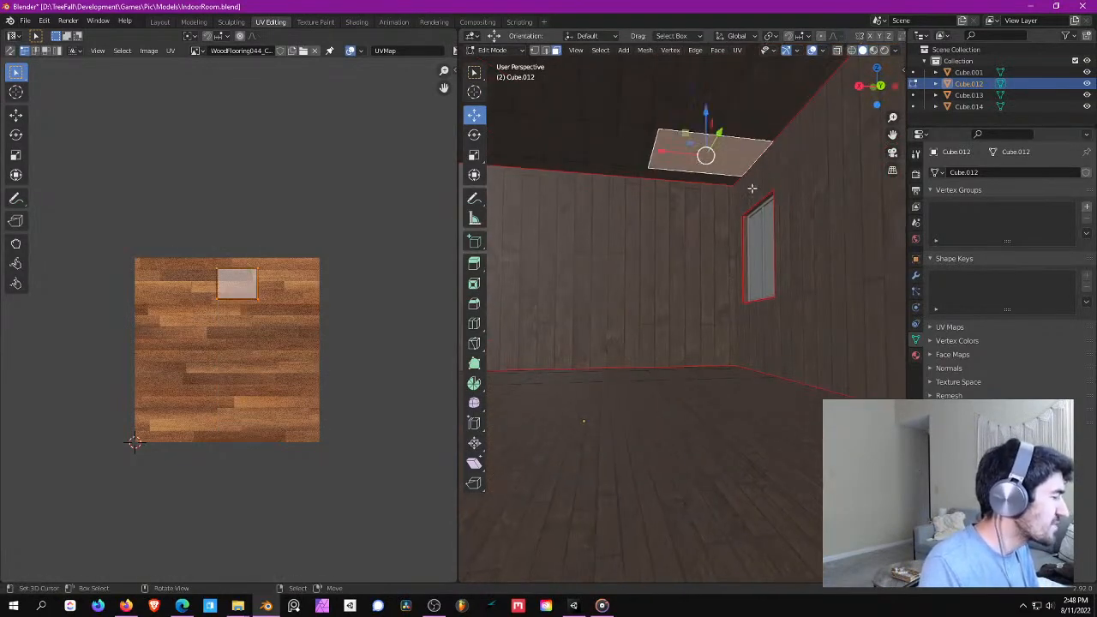